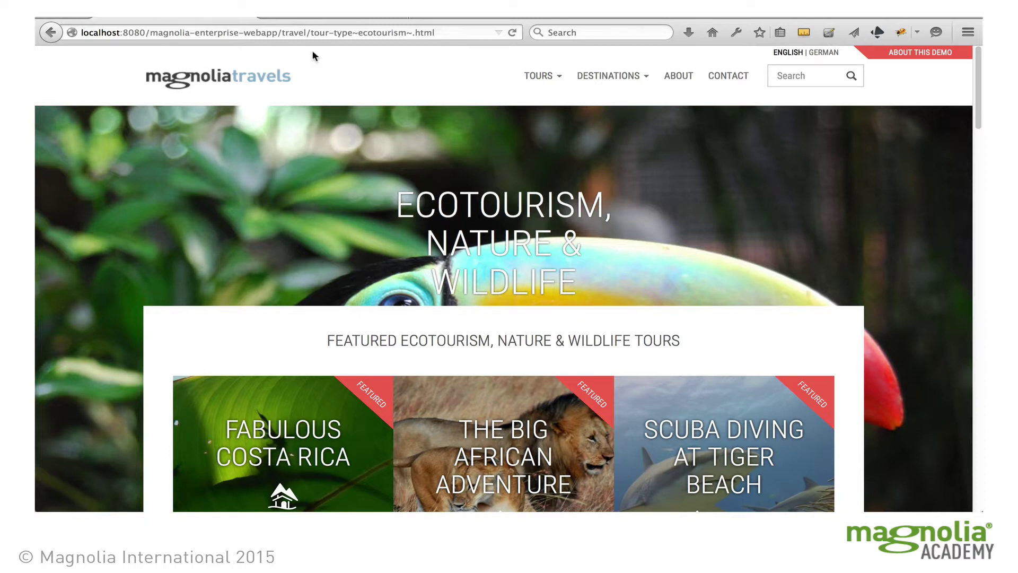
Log in to Magnolia Admin Central with the editor account's user name and password
key("ctrl+Tab")
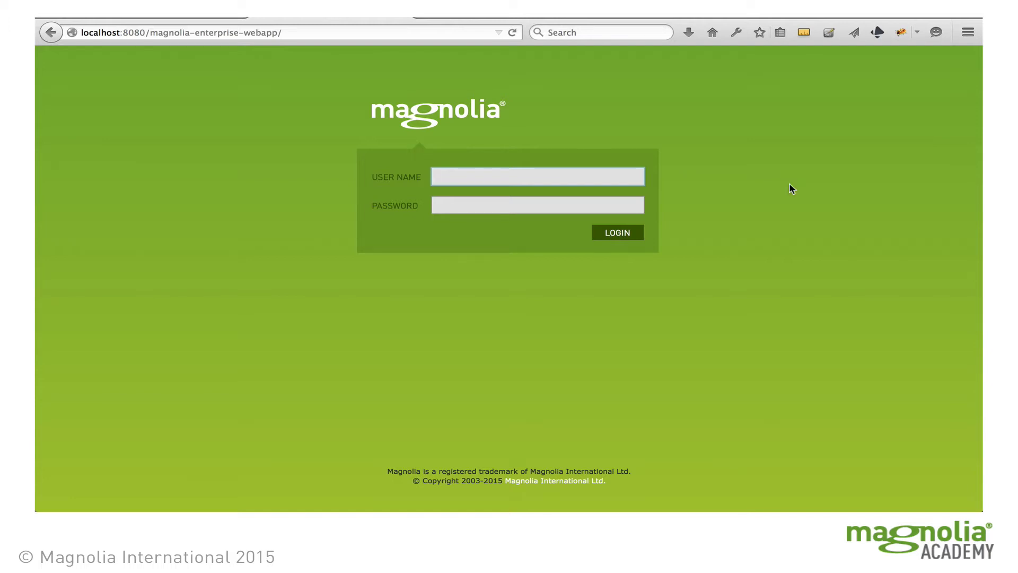
left_click(516, 173)
type("eric")
key("Tab")
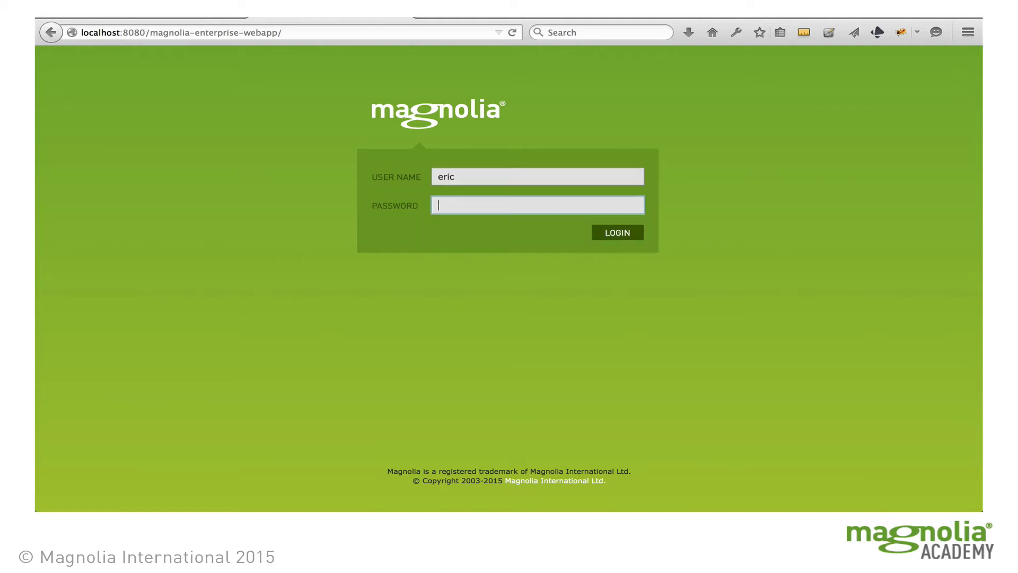
type("eric")
left_click(618, 234)
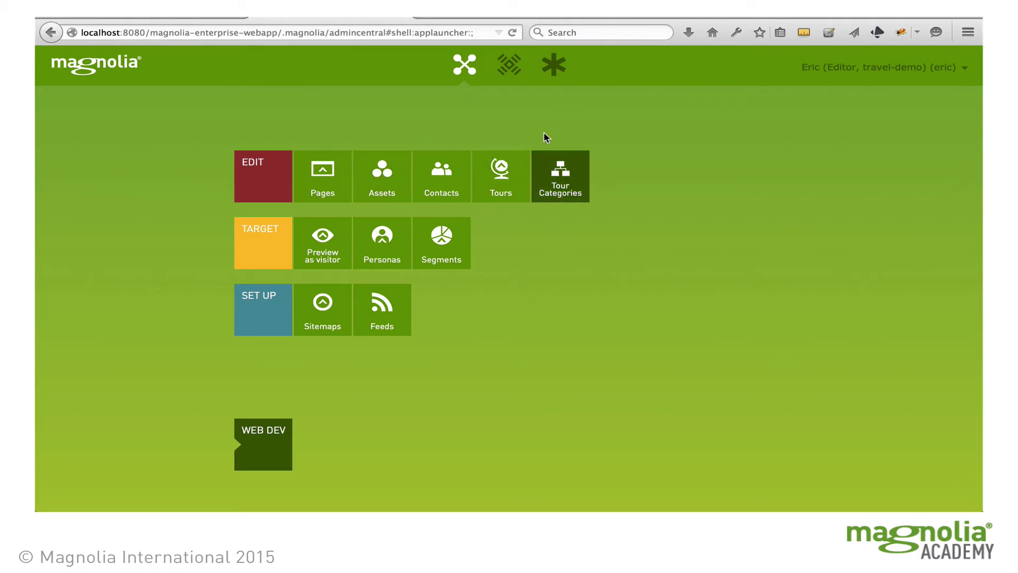
In the Pages app, open the travel site's Contact page and select its Text and Image block
left_click(323, 170)
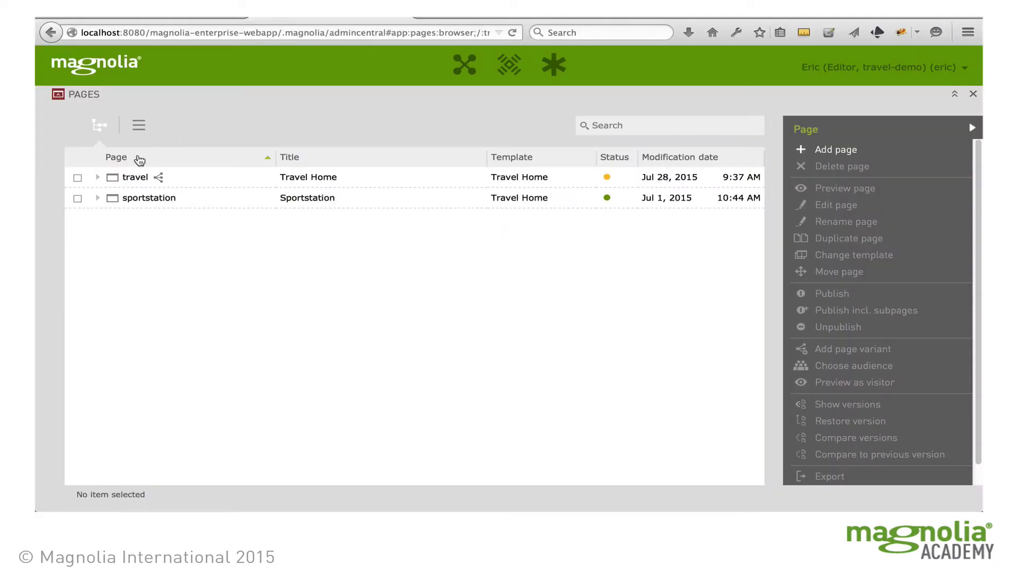
left_click(99, 179)
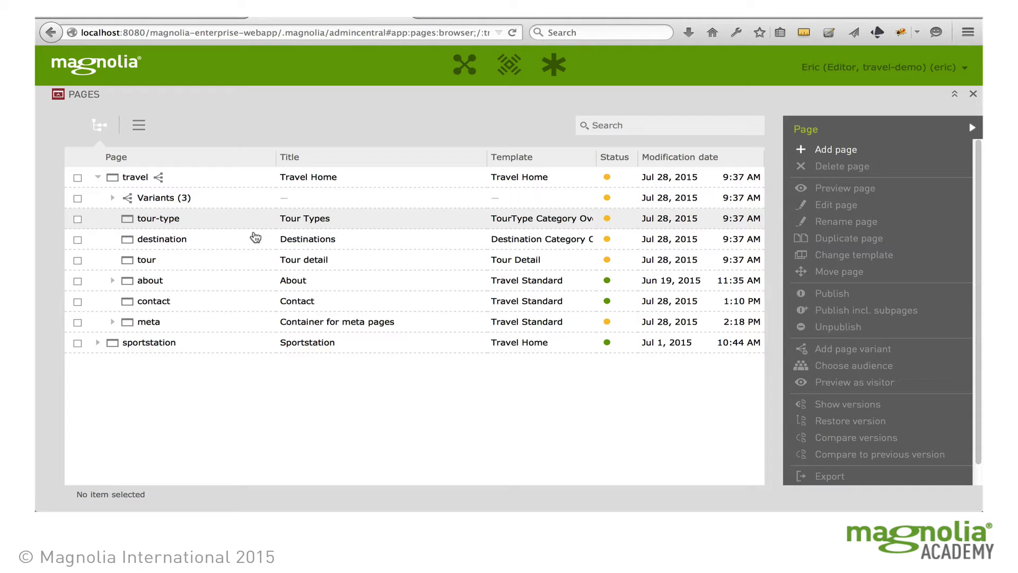
double_click(165, 303)
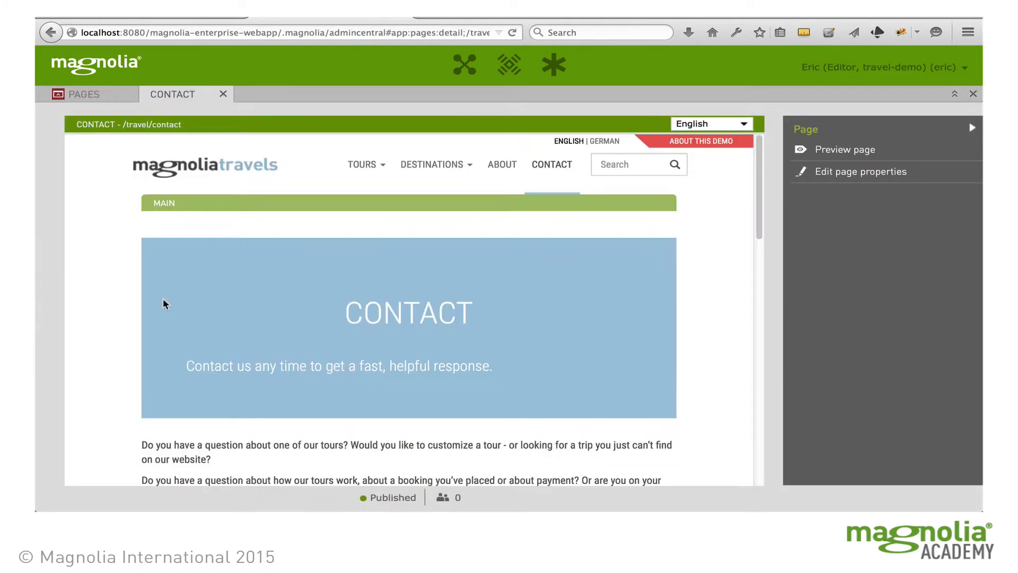
scroll(238, 299, "down", 4)
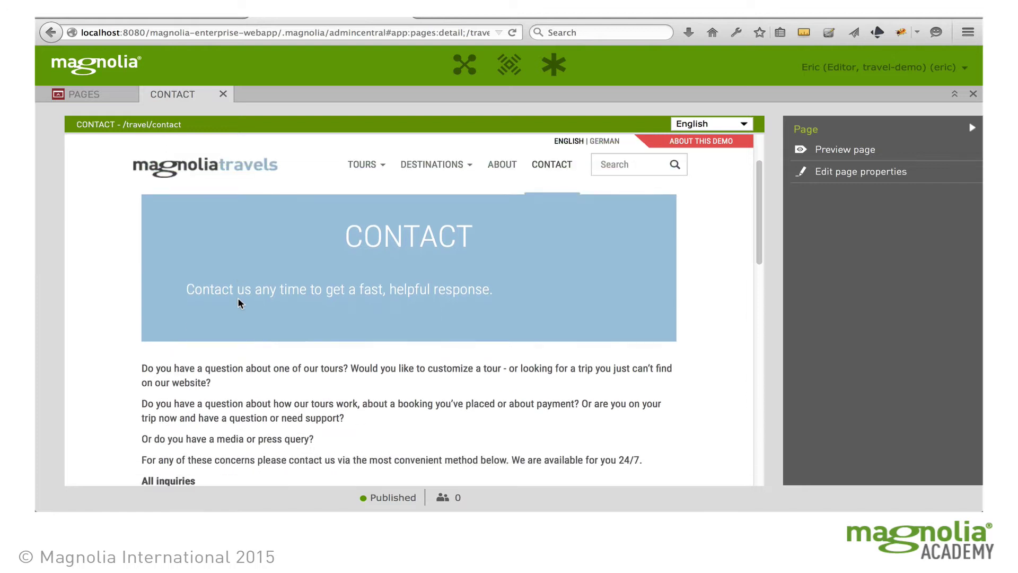
scroll(237, 302, "down", 2)
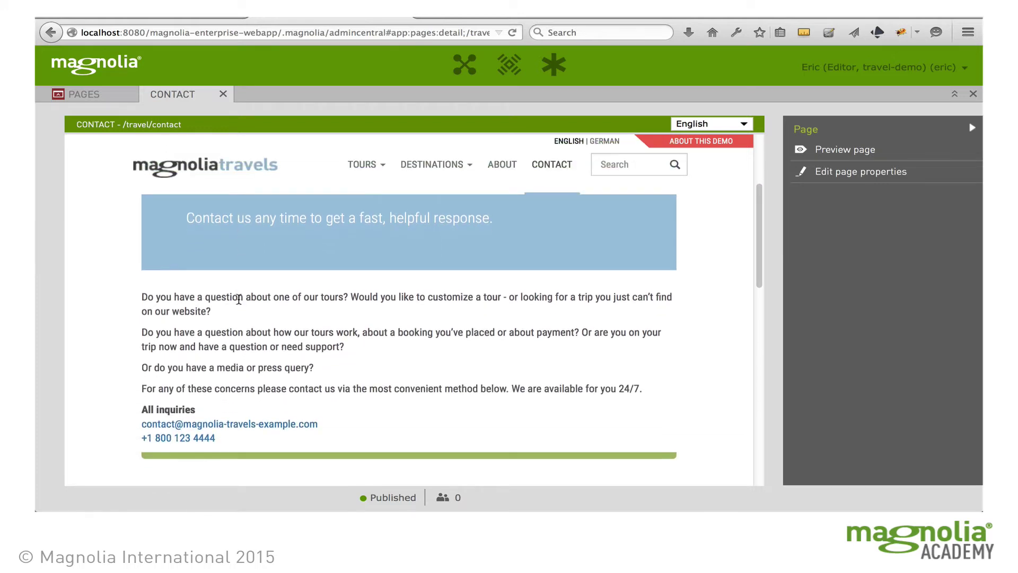
left_click(343, 317)
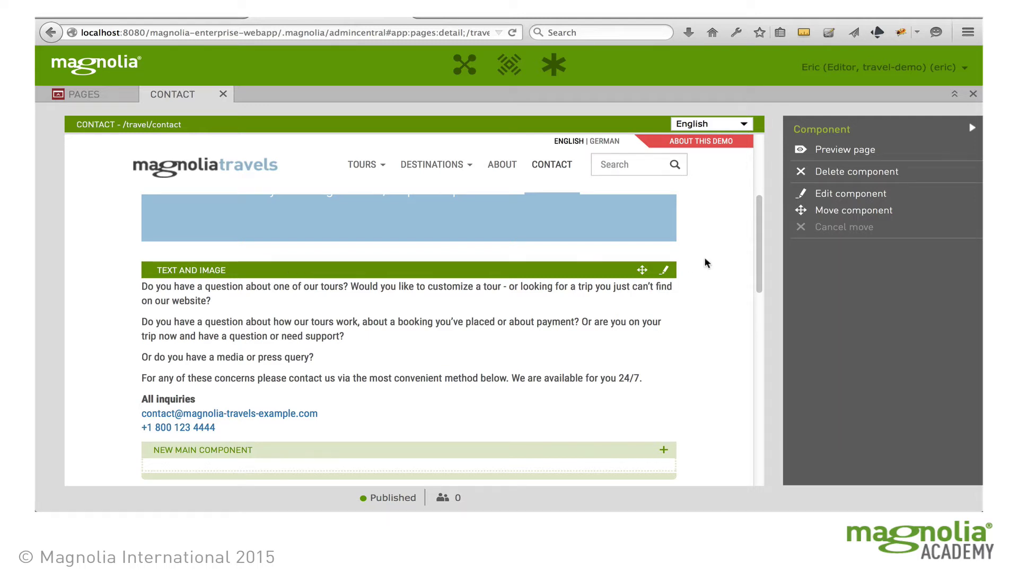
Insert 'Get in touch.' as its own first paragraph in the Contact text block and save
left_click(666, 271)
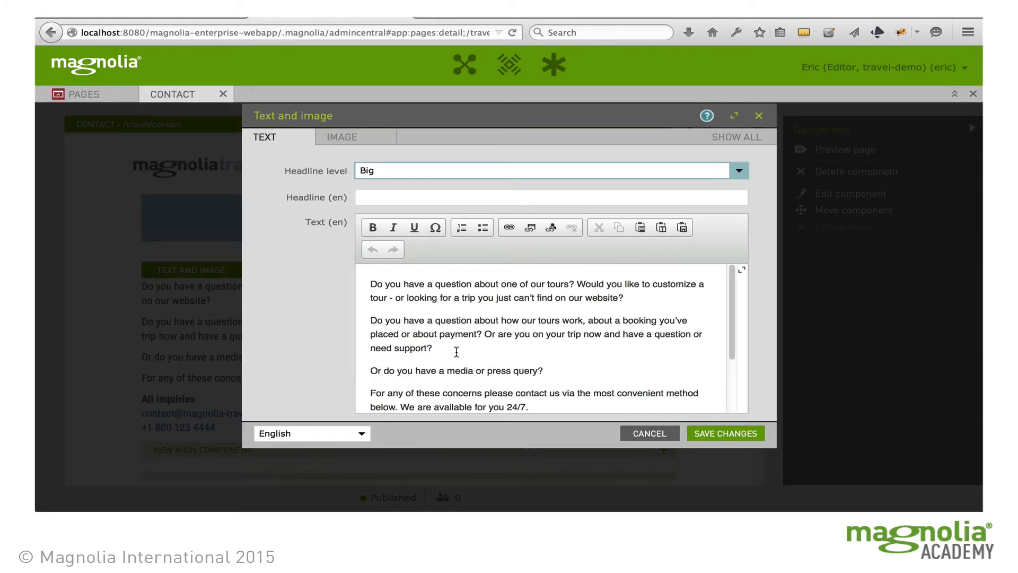
left_click(369, 320)
type("Get in touch")
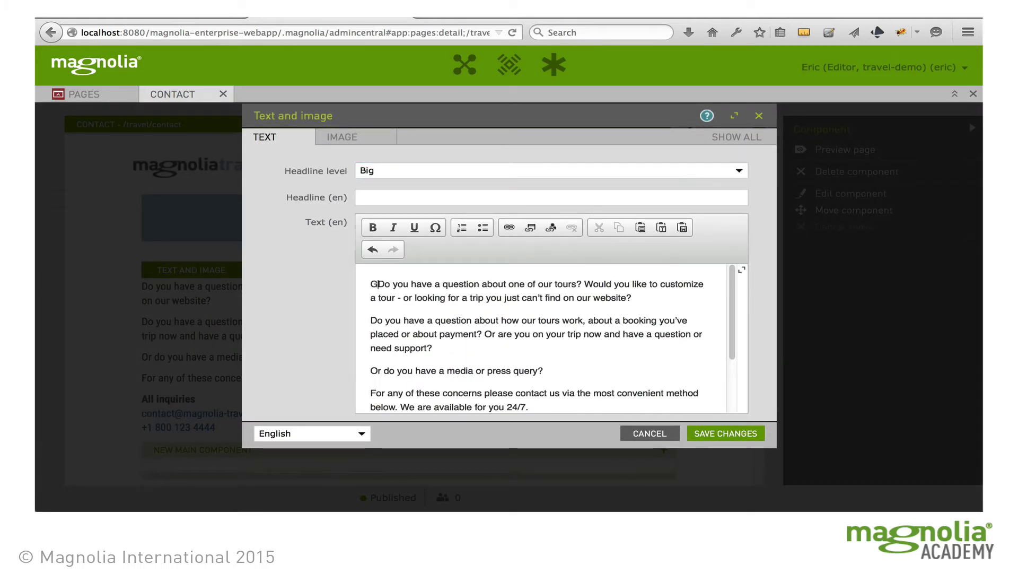
type(".")
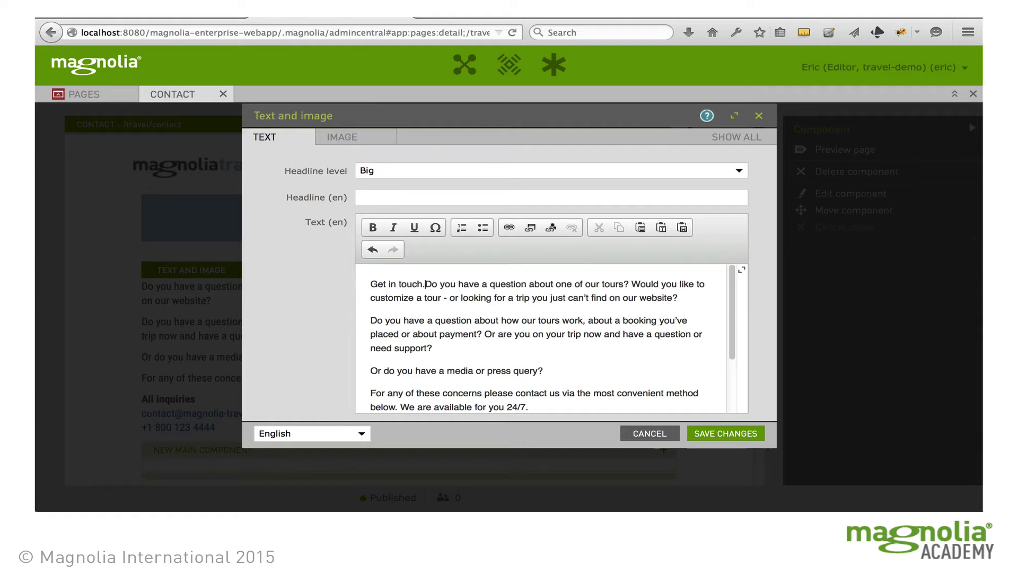
key("Return")
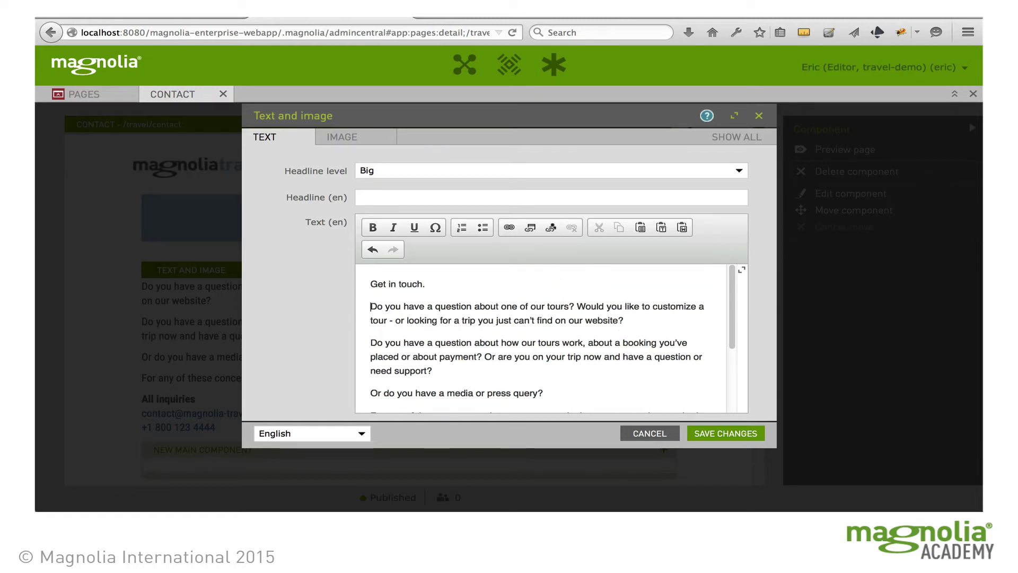
left_click(722, 438)
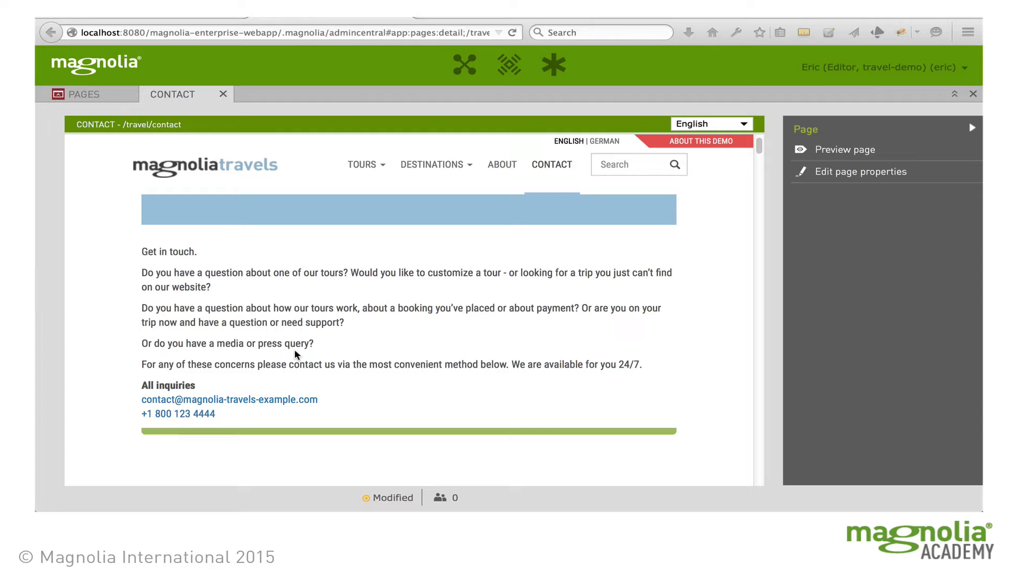
Close the Contact page, open Travel Home and select its Tour type teaser row
left_click(223, 94)
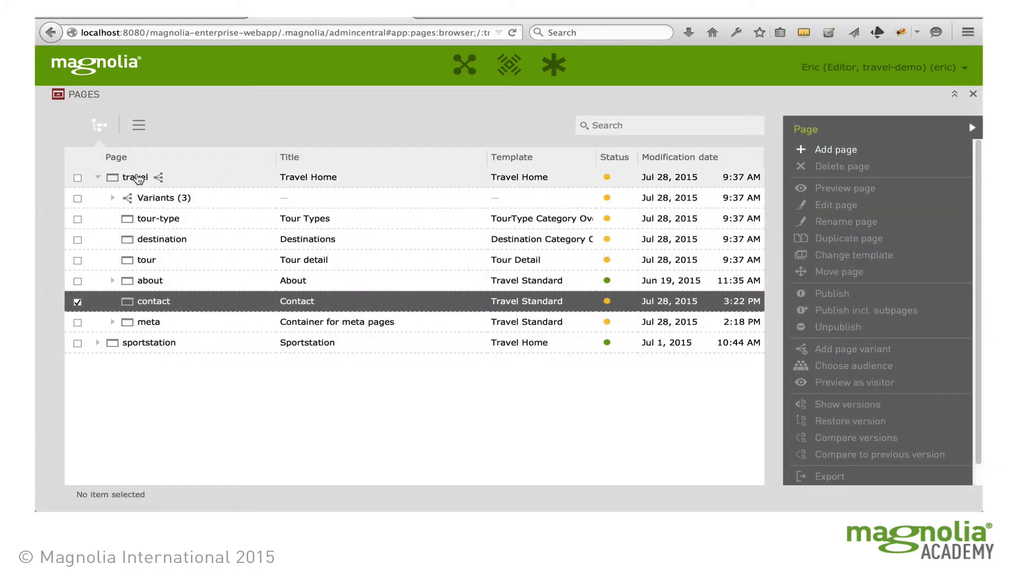
double_click(137, 178)
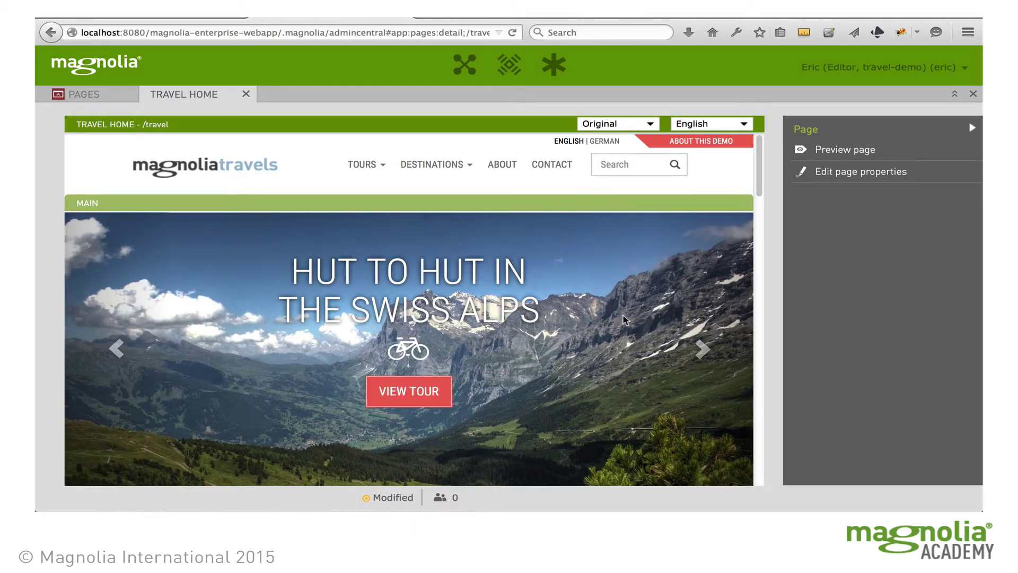
scroll(624, 318, "down", 5)
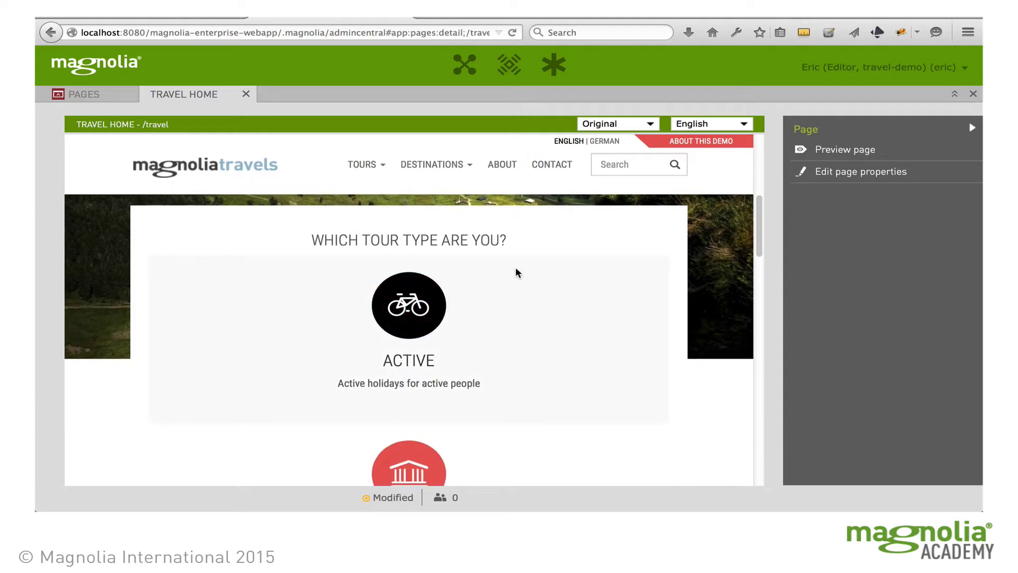
left_click(481, 242)
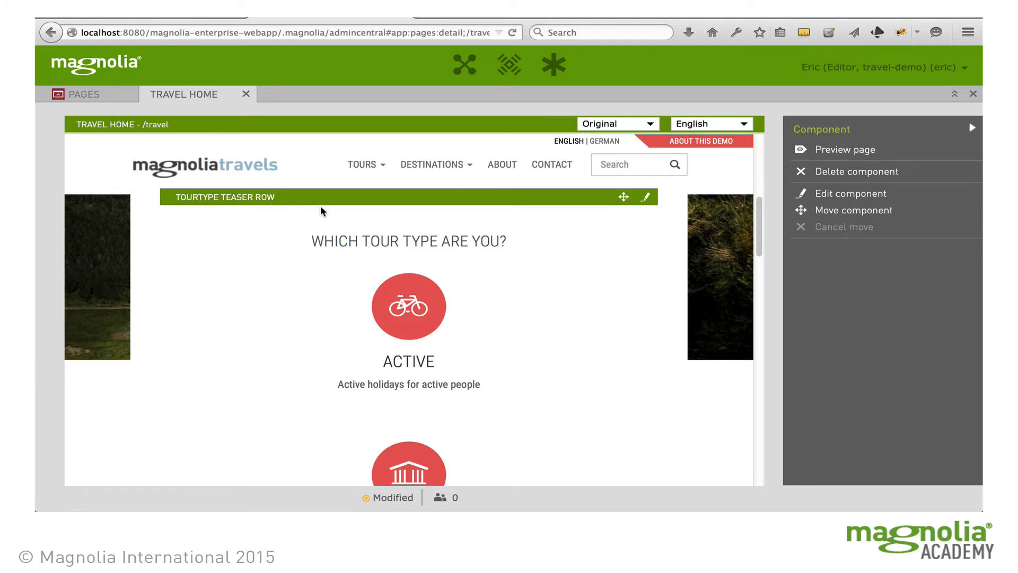
Remove /tour-types/cultural from the teaser row, add family instead, and save
left_click(647, 200)
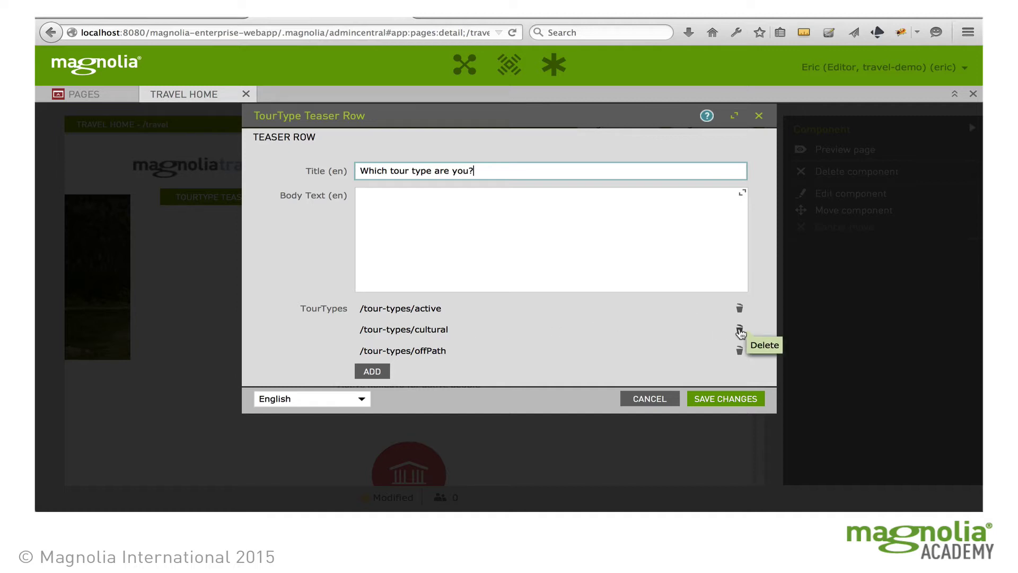
left_click(739, 330)
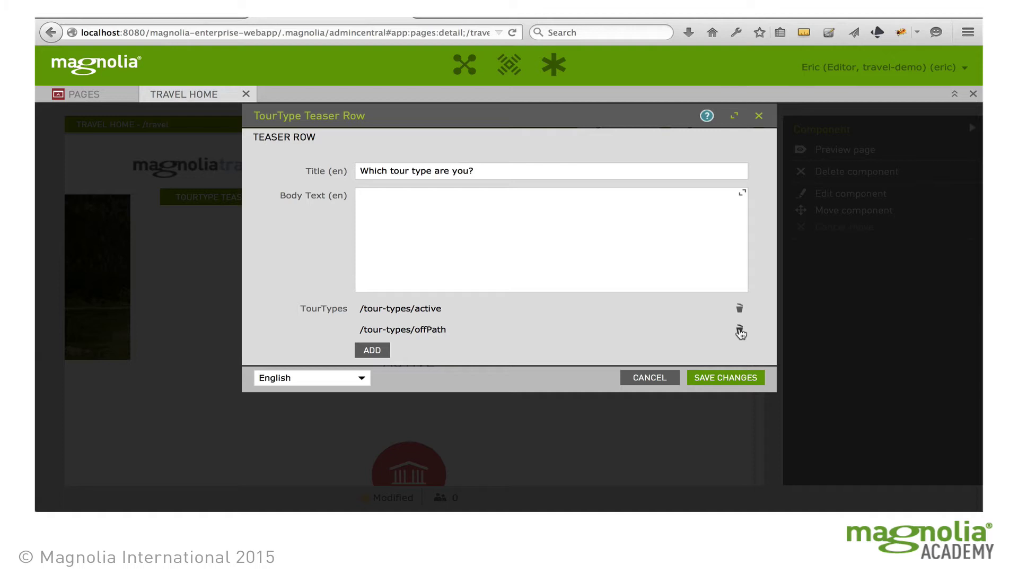
left_click(380, 351)
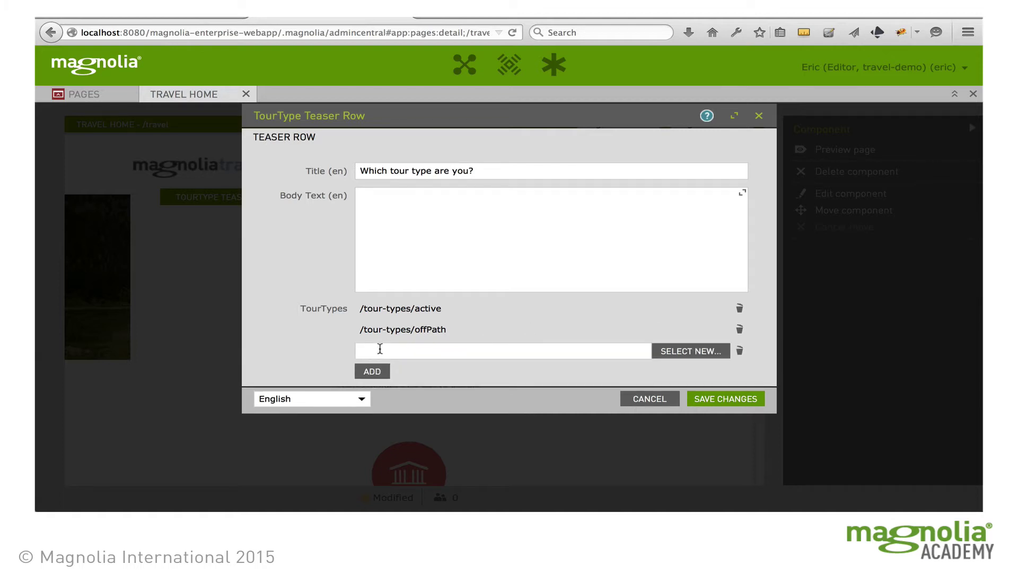
left_click(690, 351)
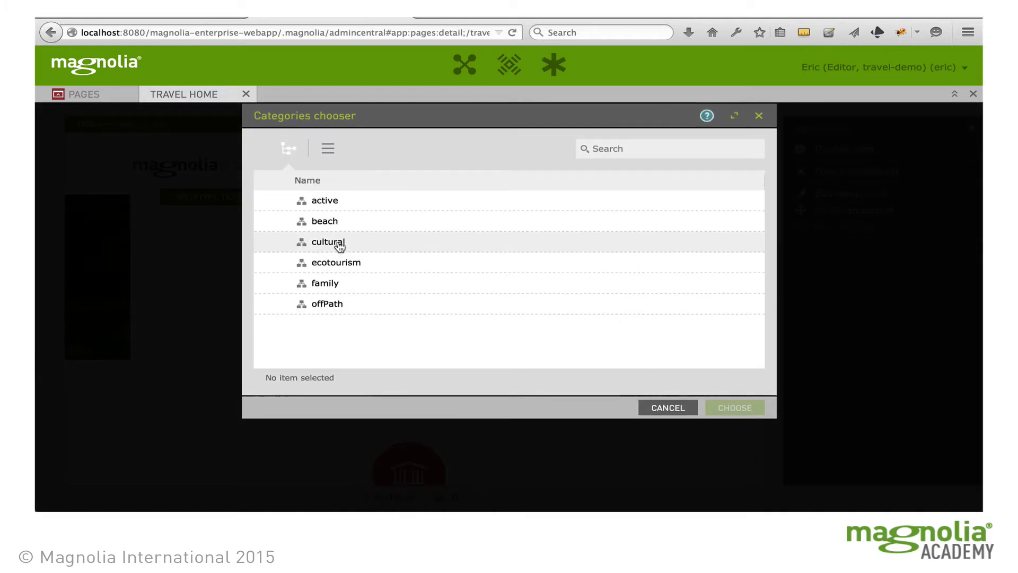
left_click(335, 284)
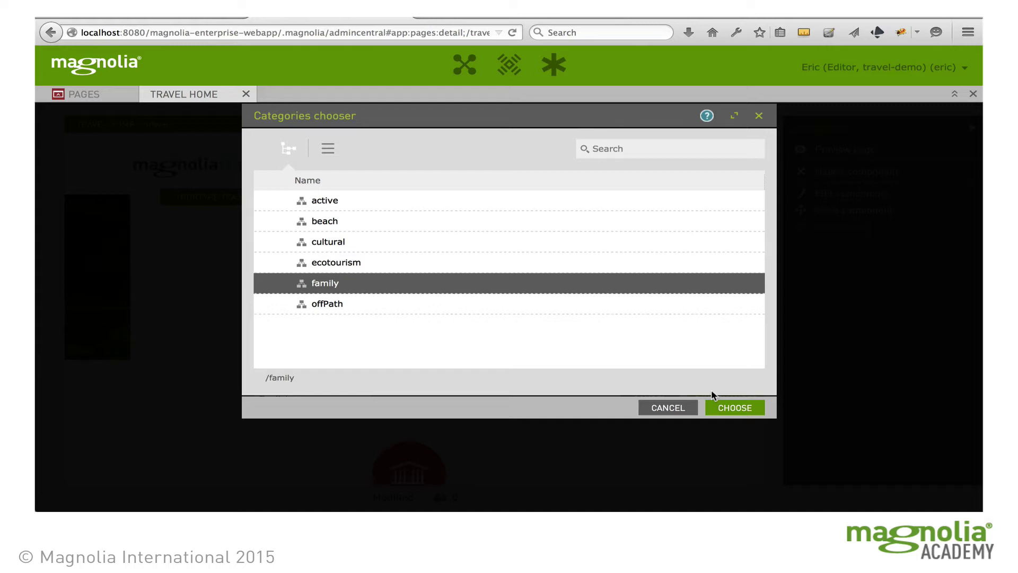
left_click(734, 408)
left_click(732, 407)
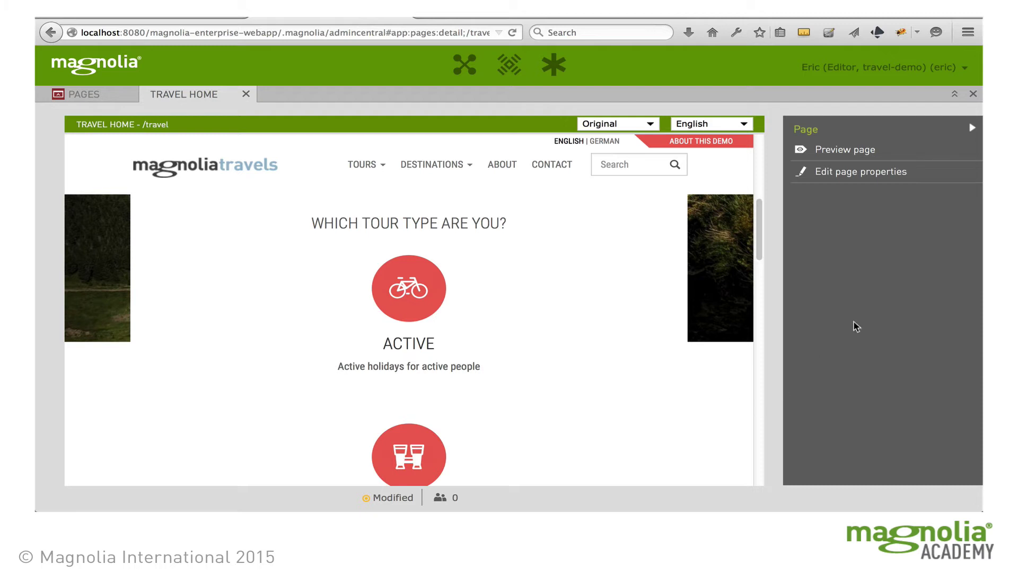
Create a new page titled 'FAQ' under travel using the Travel Standard template
left_click(972, 127)
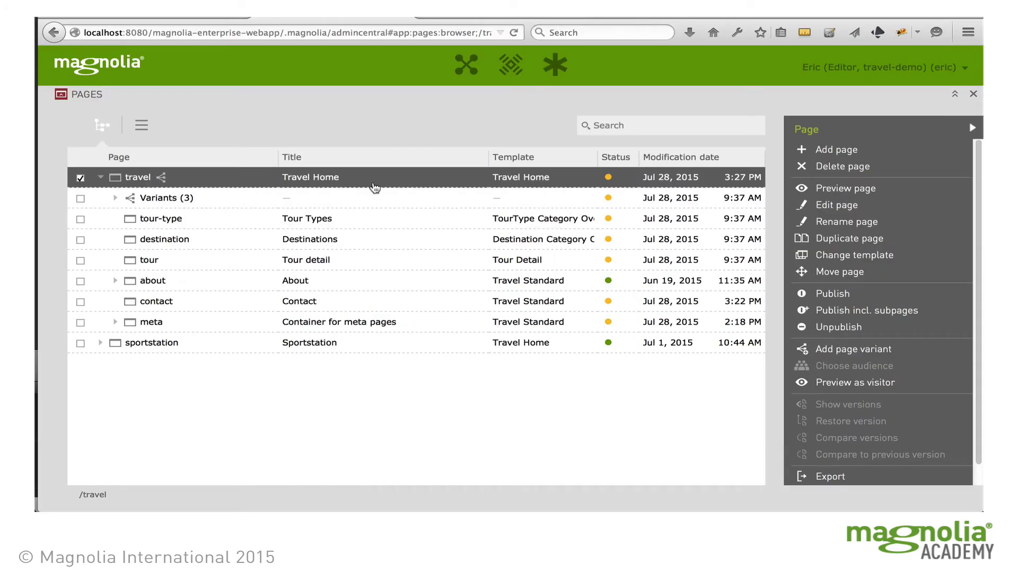
left_click(834, 153)
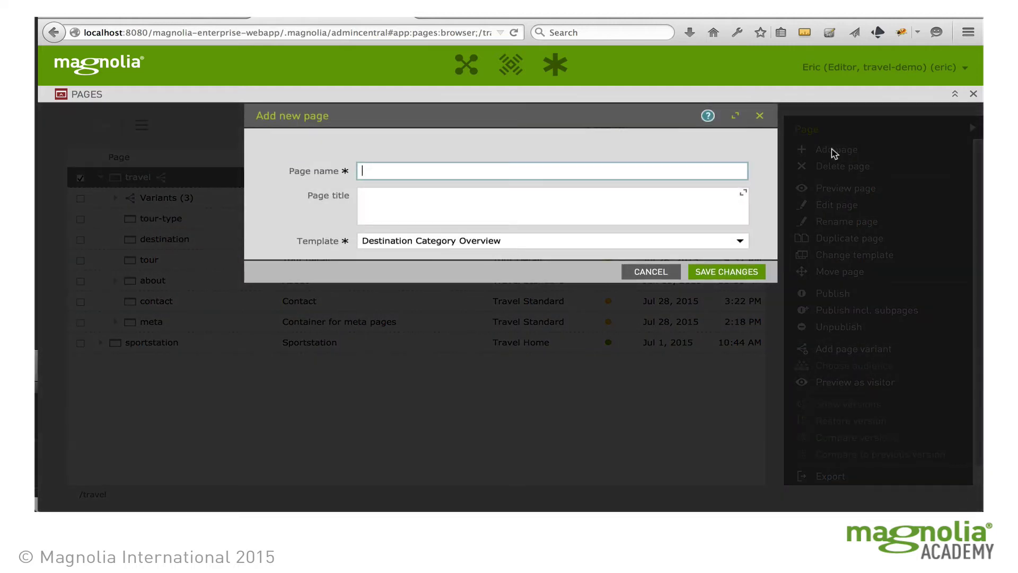
left_click(404, 170)
left_click(363, 195)
type("FAQ")
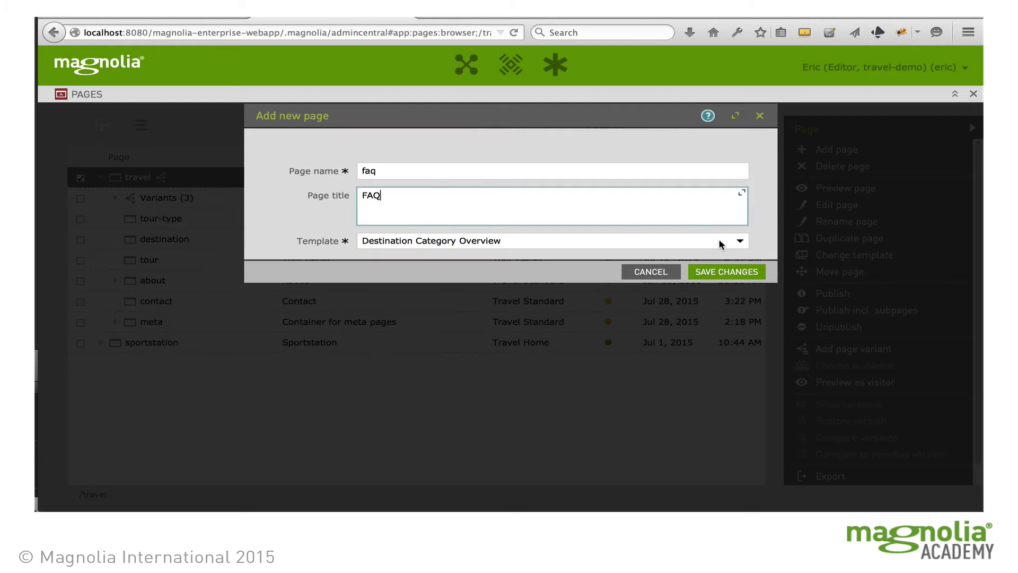
left_click(740, 241)
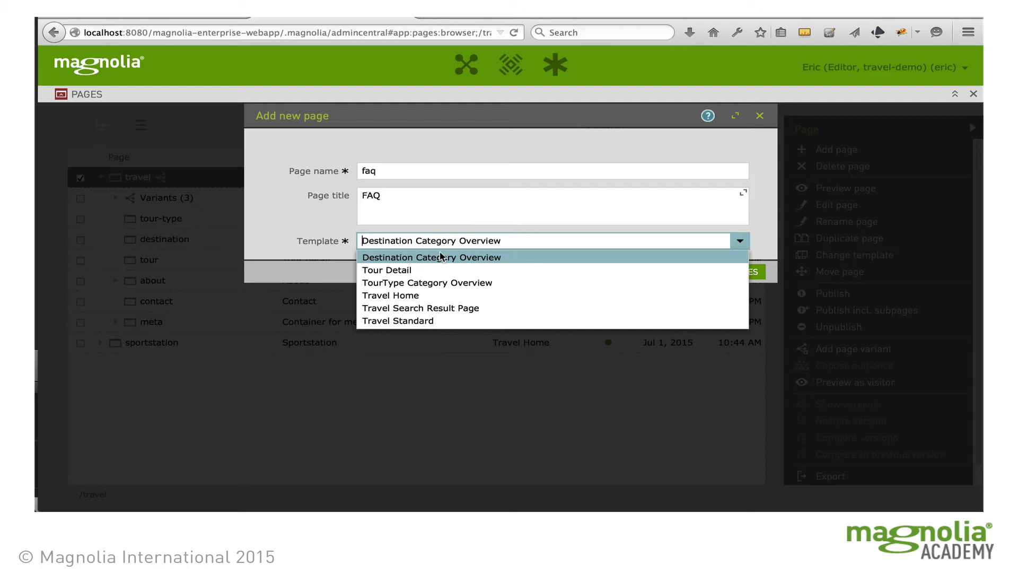
left_click(436, 321)
left_click(742, 271)
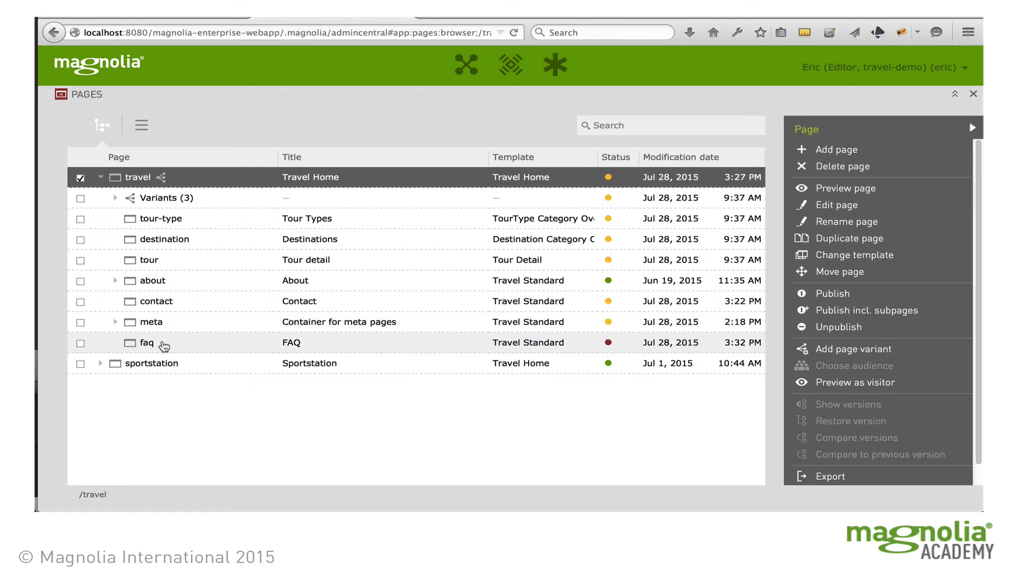
Open the faq page in the page editor
left_click(164, 346)
left_click(303, 344)
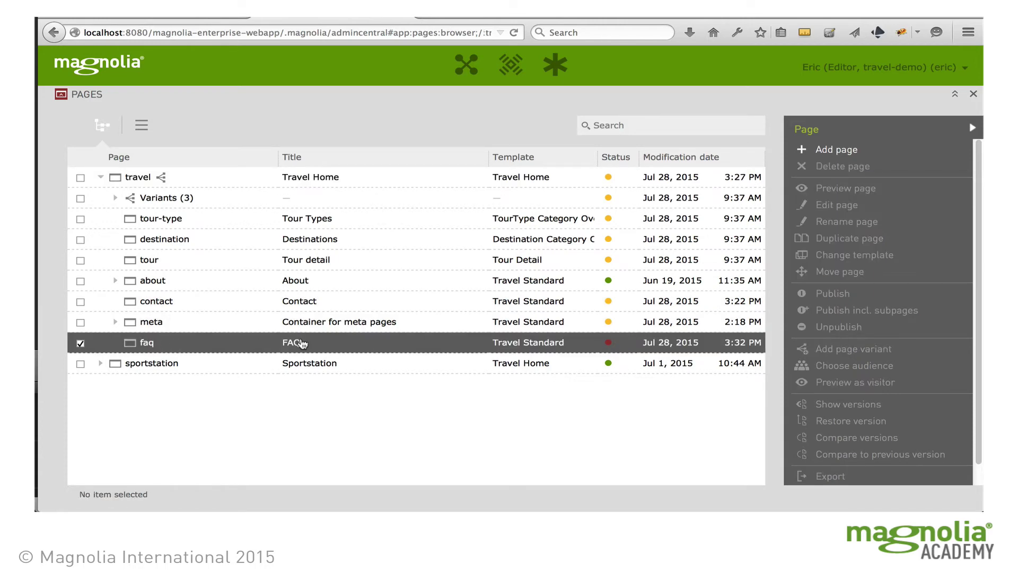
double_click(301, 343)
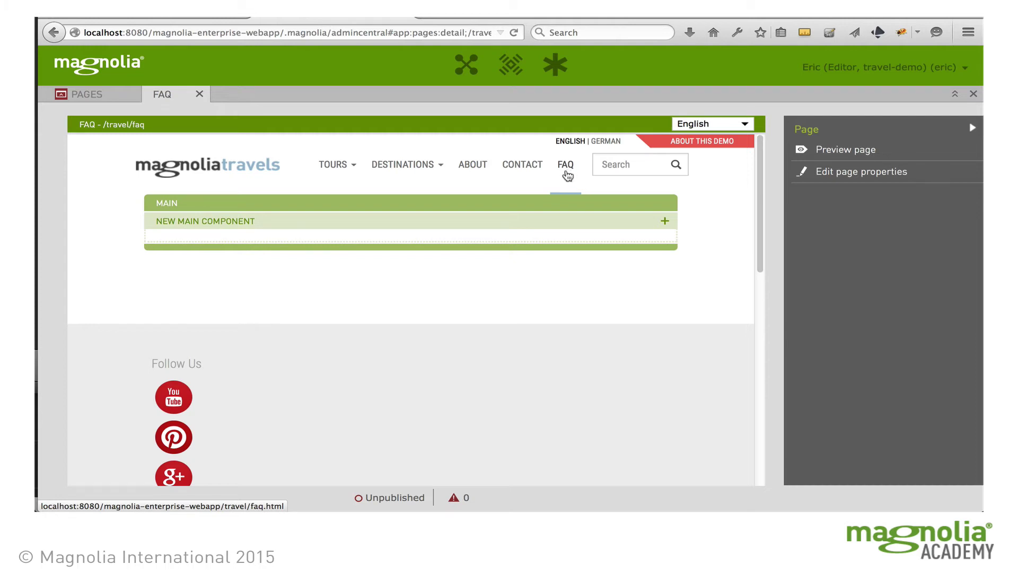
Add a Text and image component with headline 'Frequently Asked Questions' and text 'Everything you wanted to know about Magnolia Travels.'
left_click(665, 222)
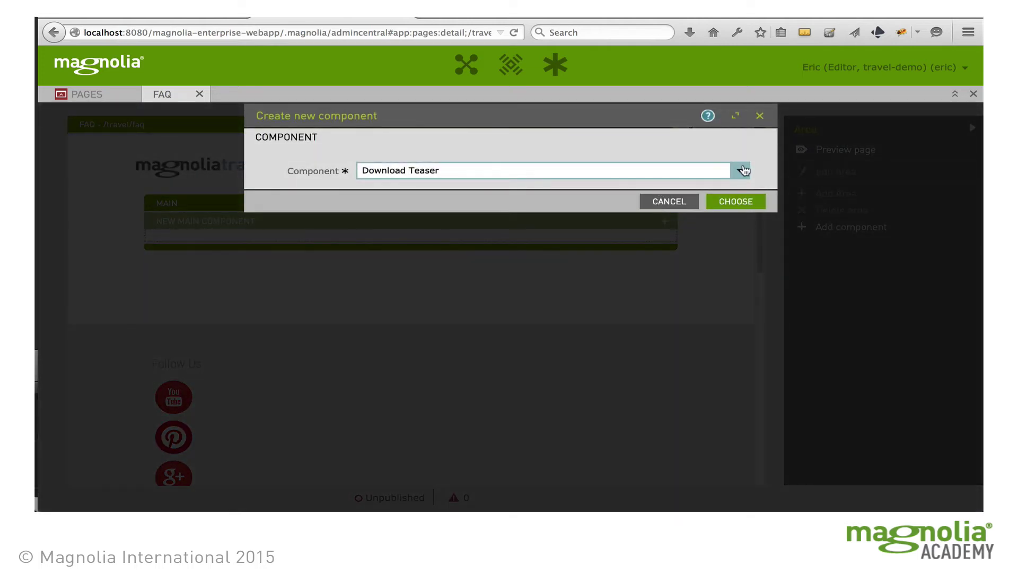
left_click(740, 170)
left_click(413, 267)
left_click(741, 201)
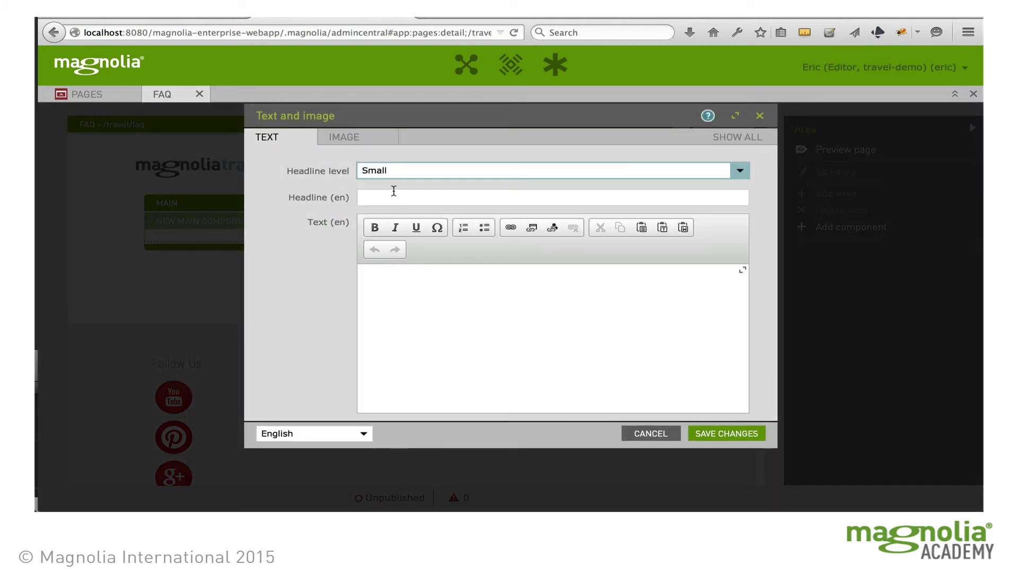
left_click(402, 196)
type("Frequently Asked Questions")
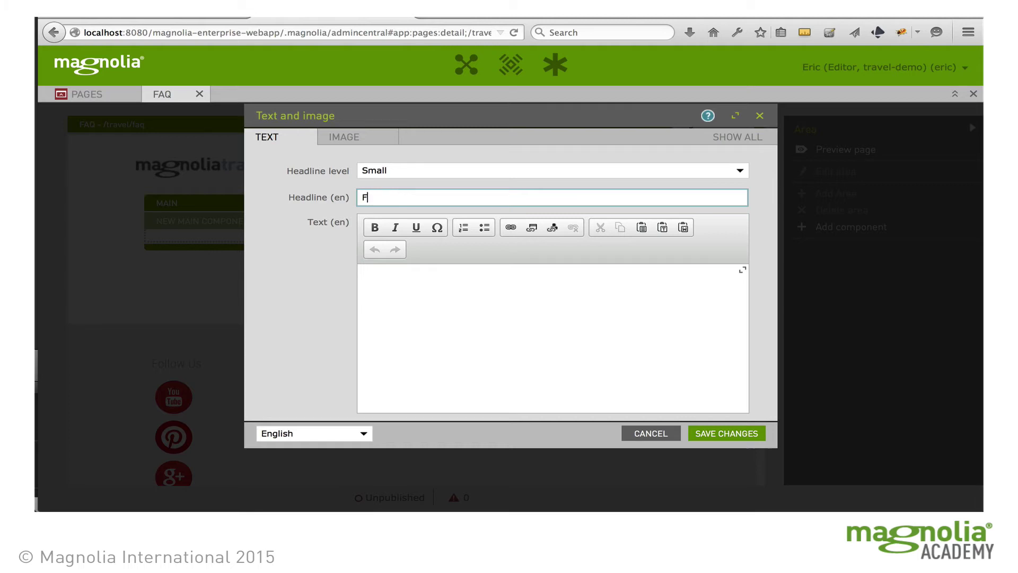
left_click(373, 283)
type("Everything you")
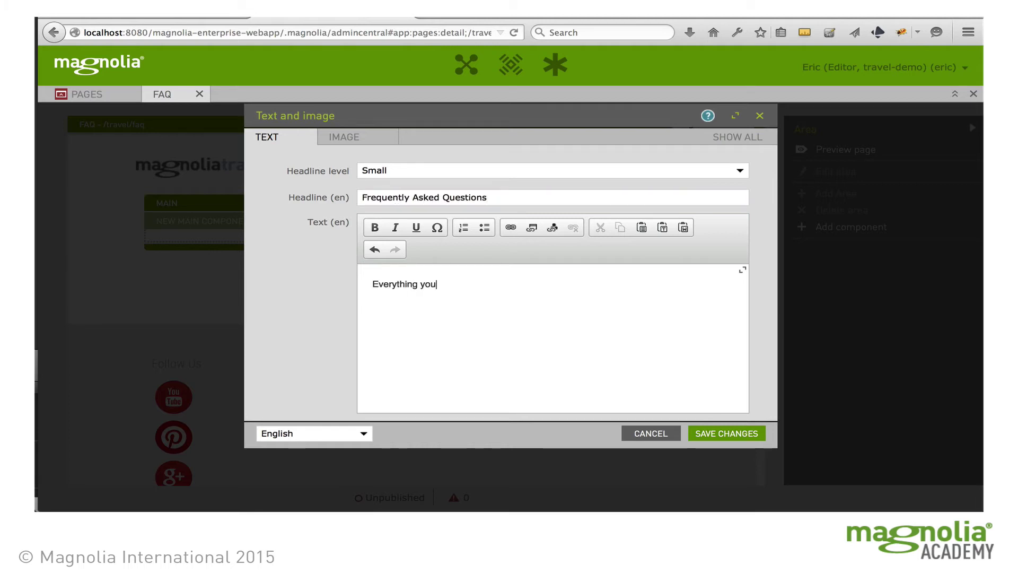
type(" wanted to know about Magnolia Travels.")
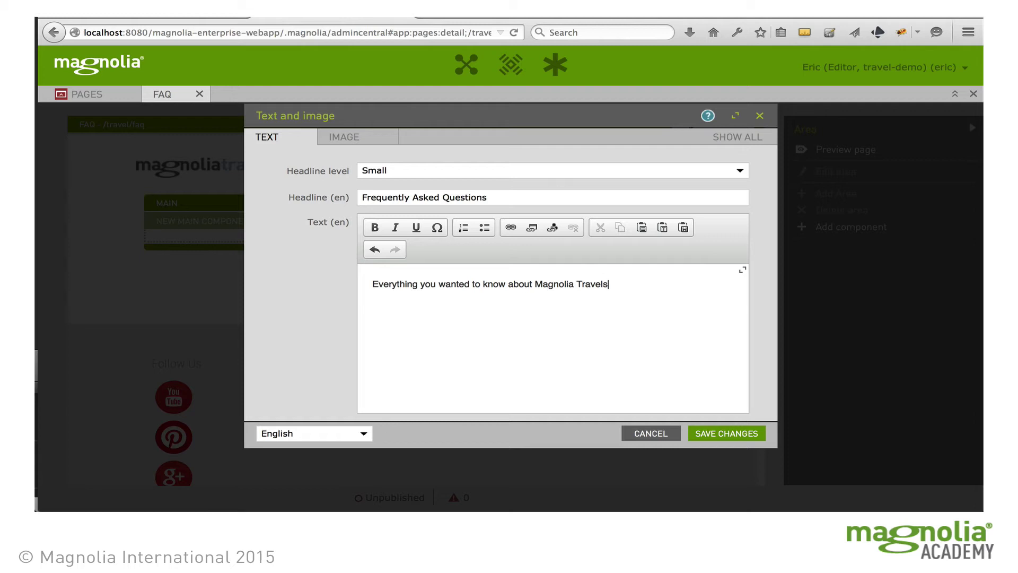
left_click(727, 434)
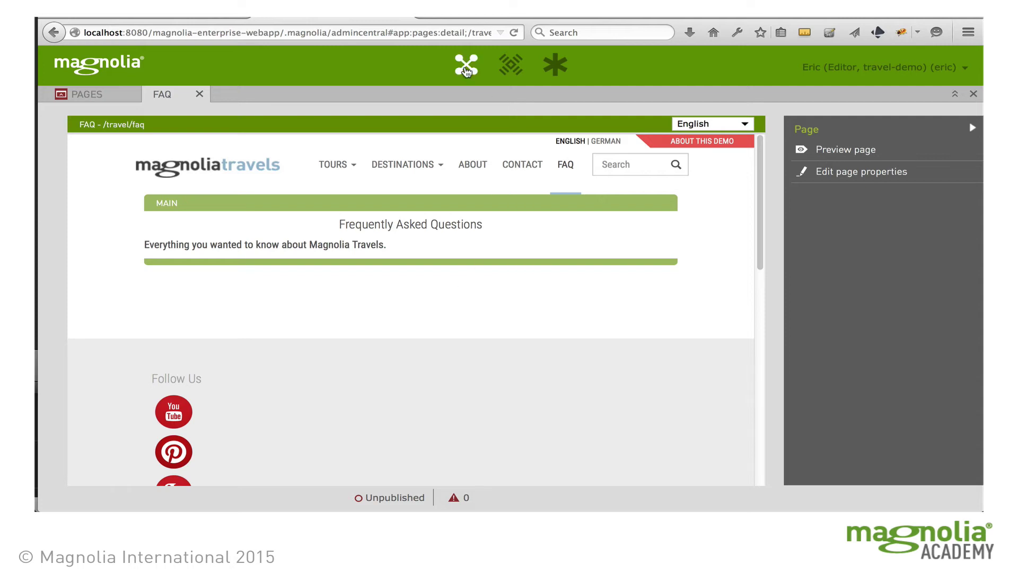
key("ctrl+shift+Tab")
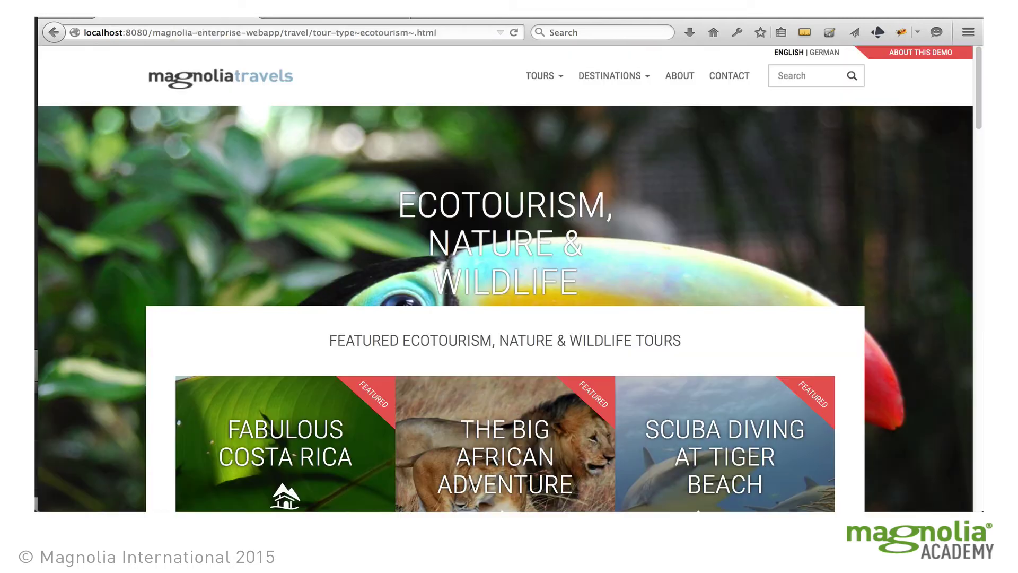
left_click(515, 33)
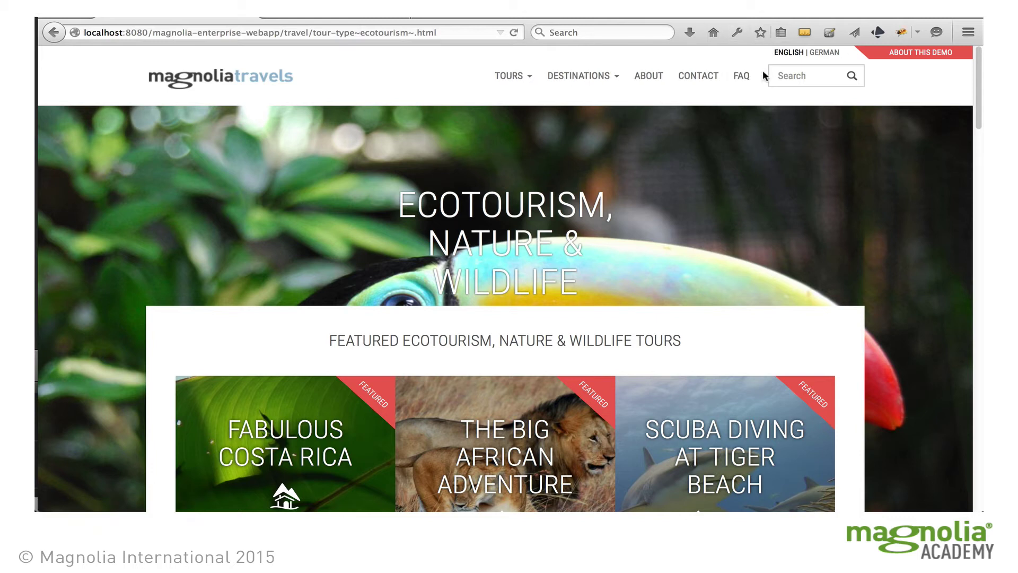
left_click(745, 77)
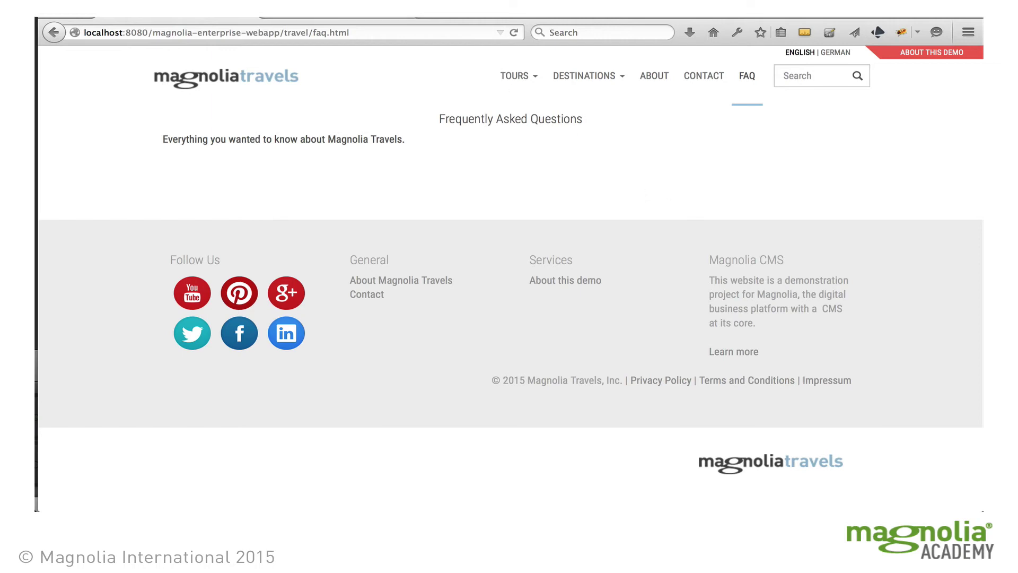
left_click(333, 16)
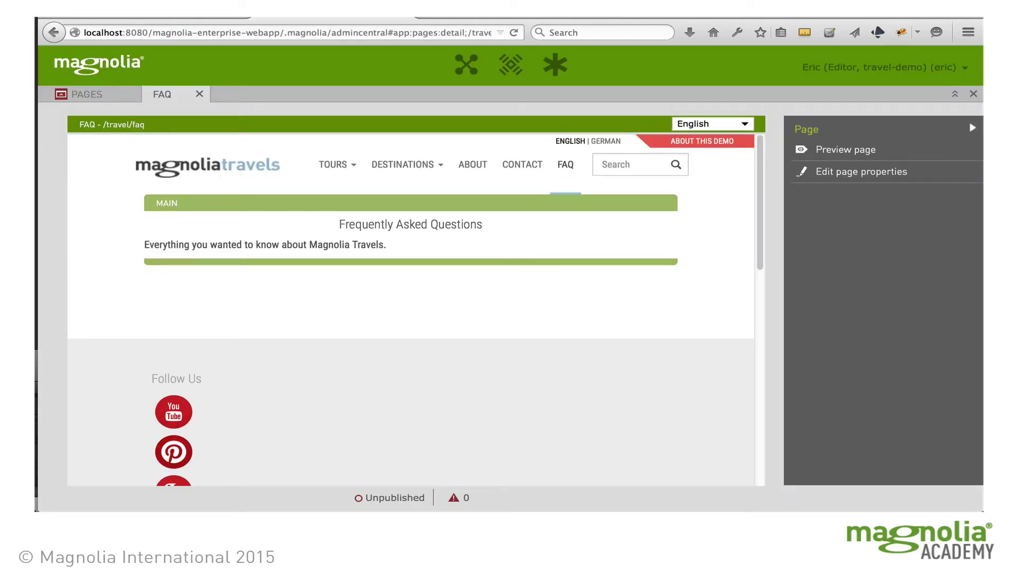
Return to the app launcher and launch the Tour Categories app
left_click(969, 92)
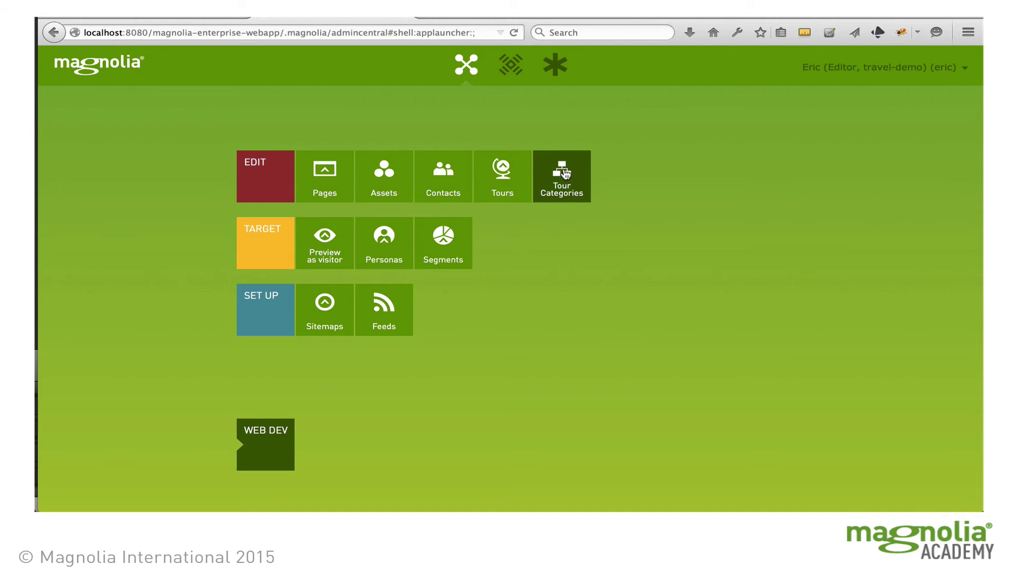
left_click(567, 171)
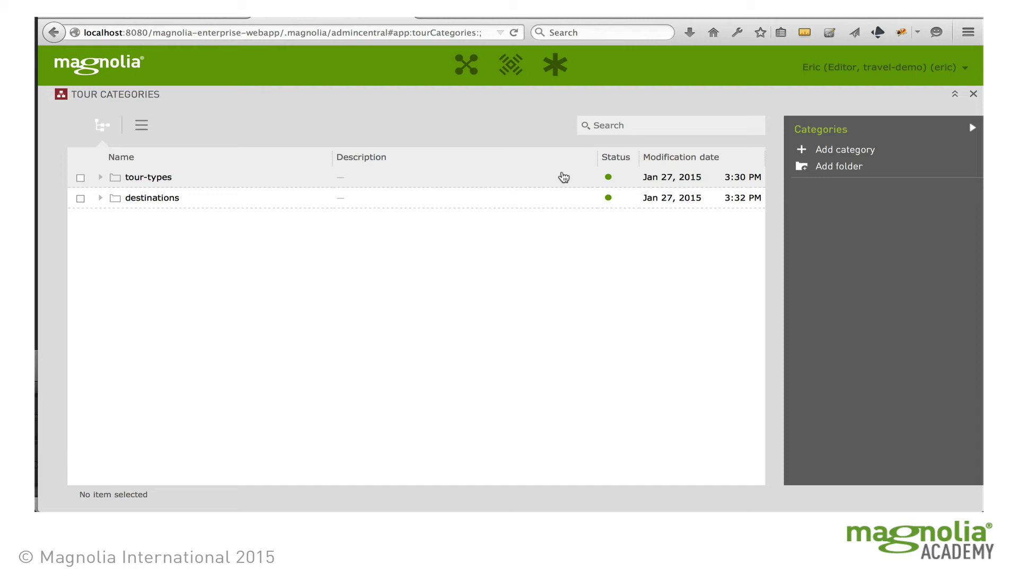
Add tour-types category 'volunteer', display name 'Volunteer', description 'Do your part to help out!'
left_click(100, 178)
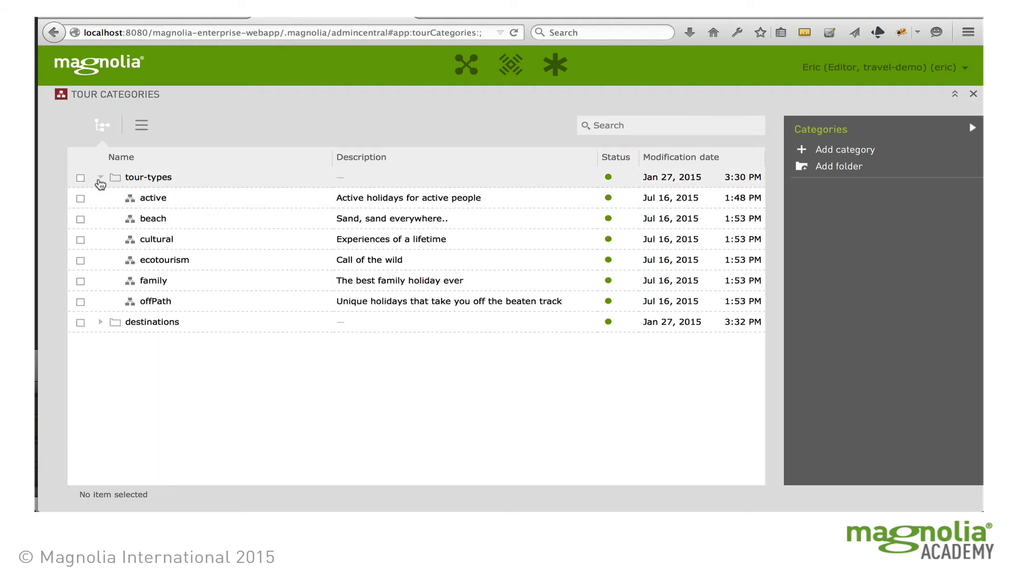
left_click(163, 183)
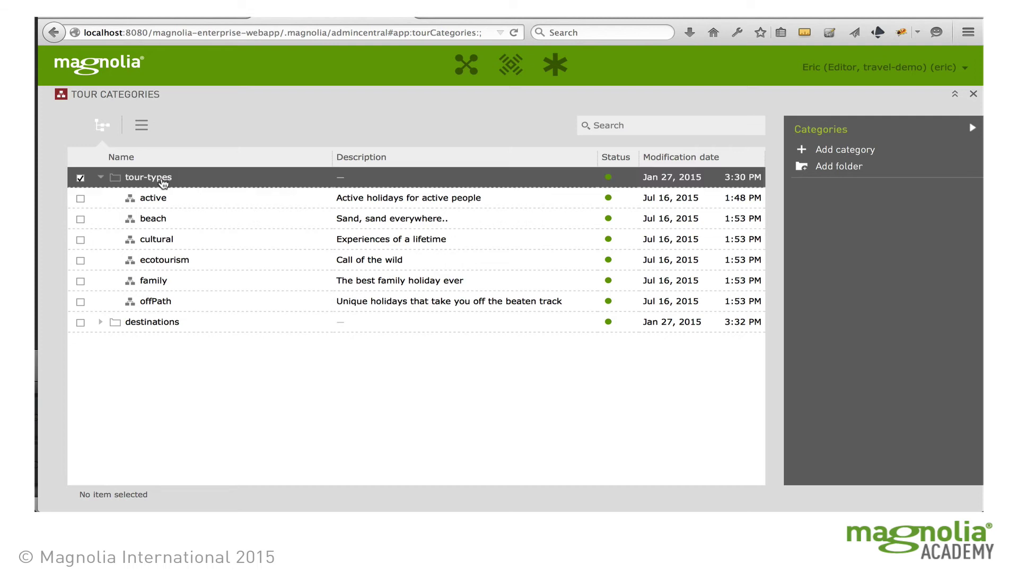
left_click(840, 154)
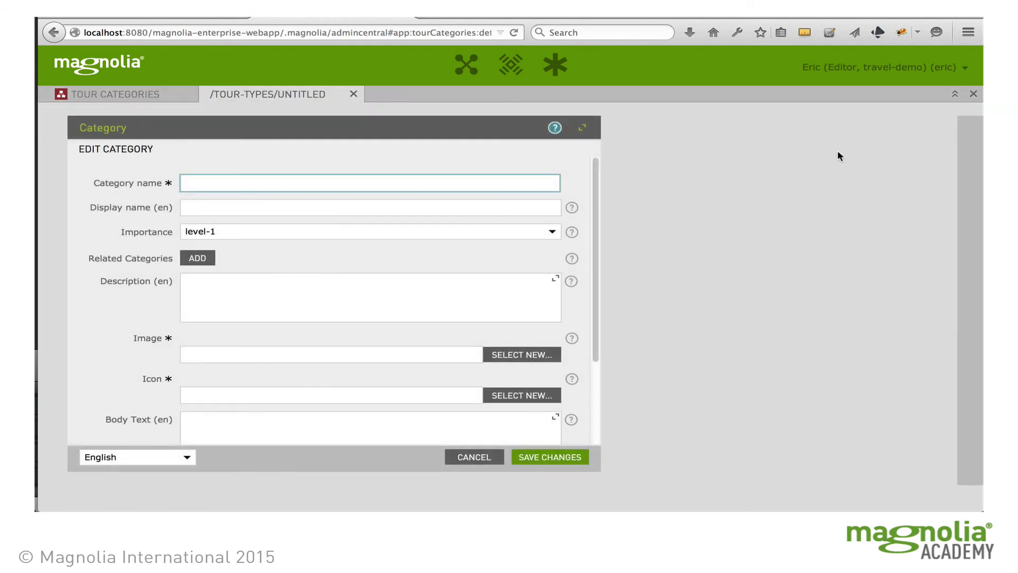
type("volunteer")
key("Tab")
type("Volunteer")
left_click(212, 281)
type("Do your part to help out!")
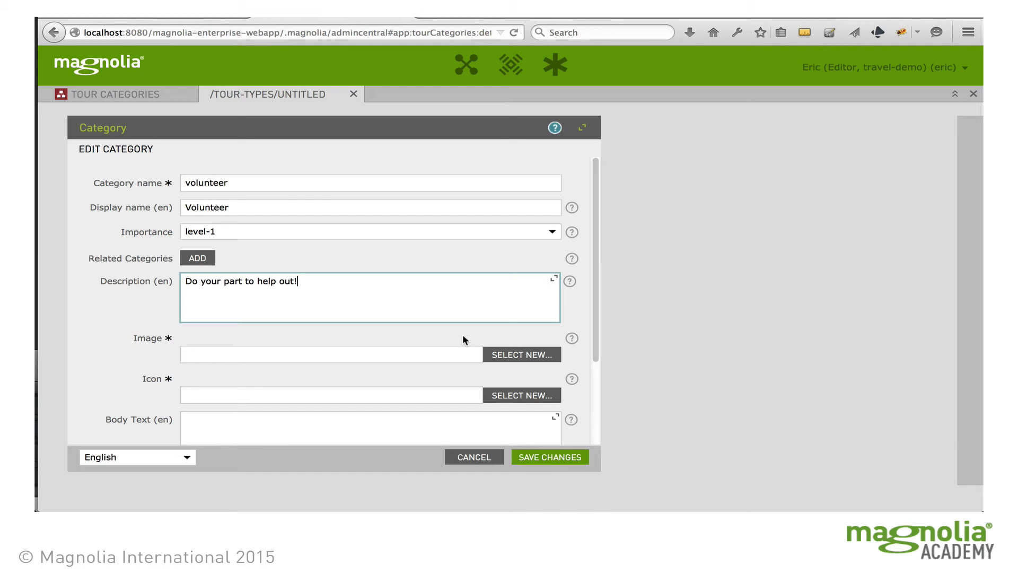
left_click(524, 355)
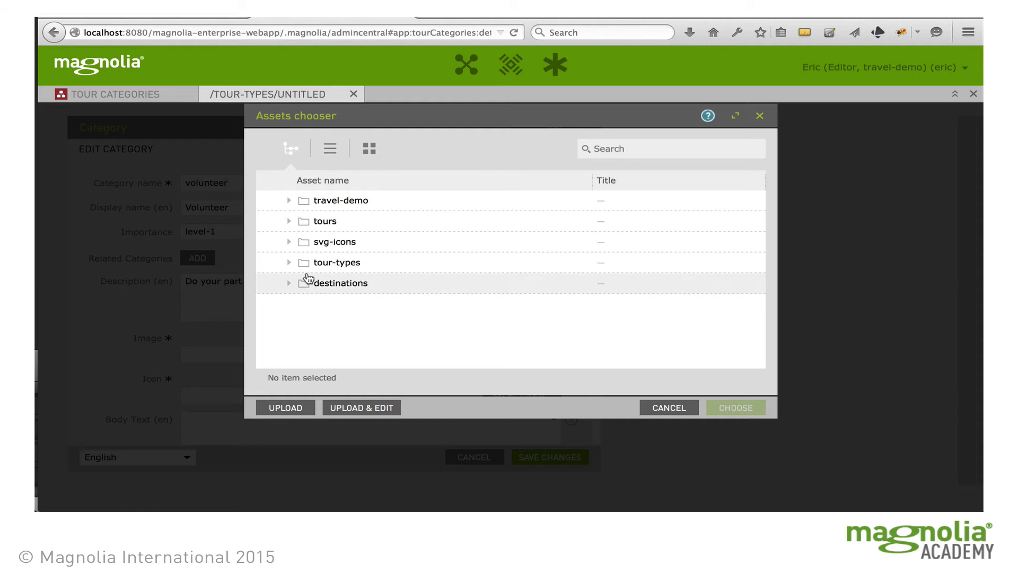
Upload the hands photo to the tour-types asset folder as the category image
left_click(302, 263)
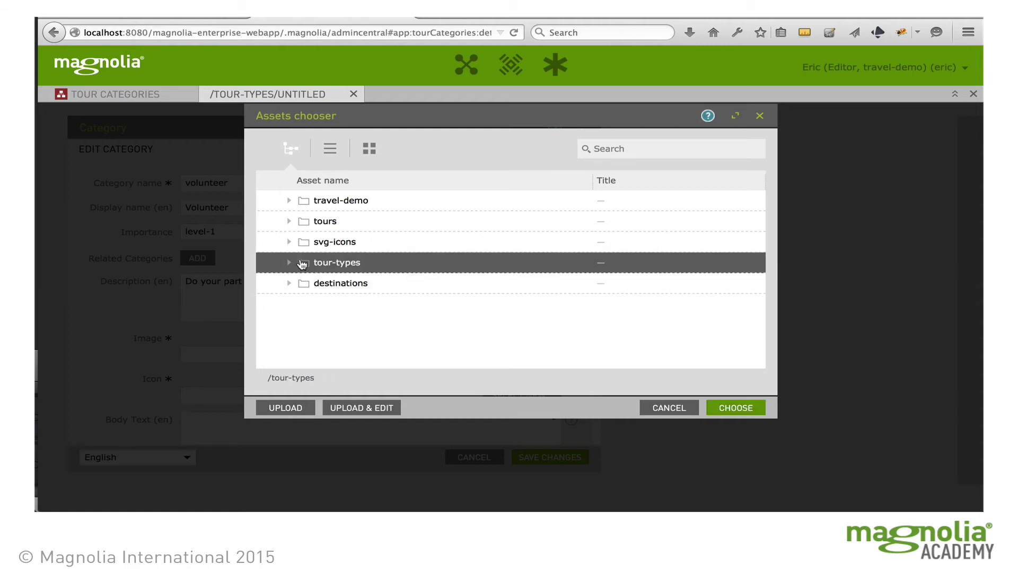
left_click(286, 408)
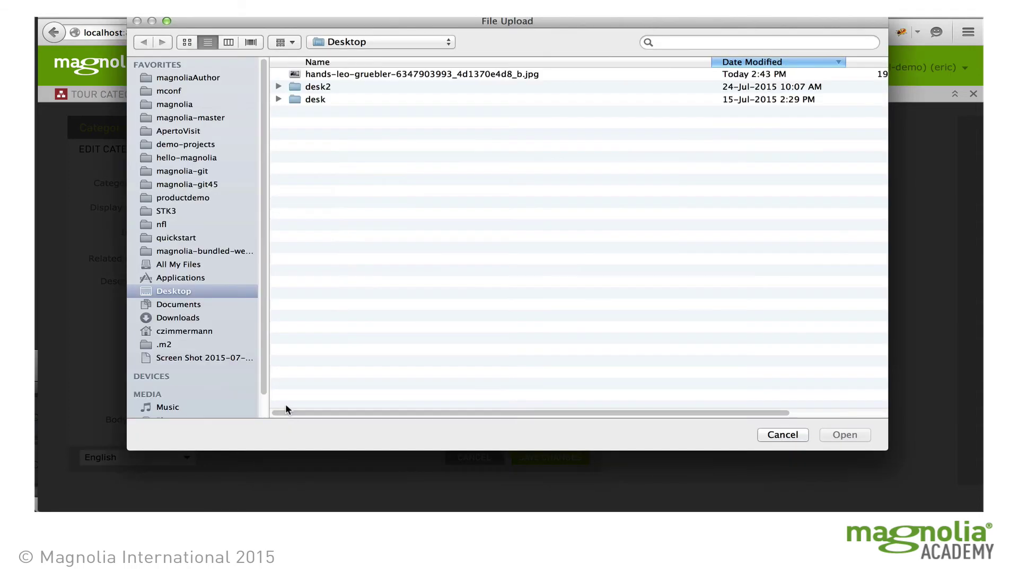
left_click(413, 76)
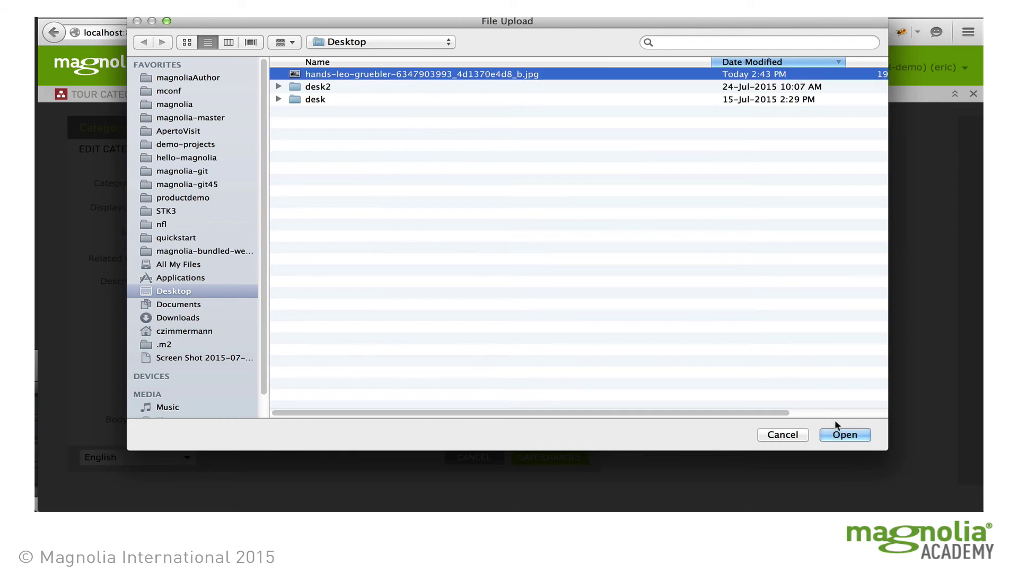
left_click(843, 434)
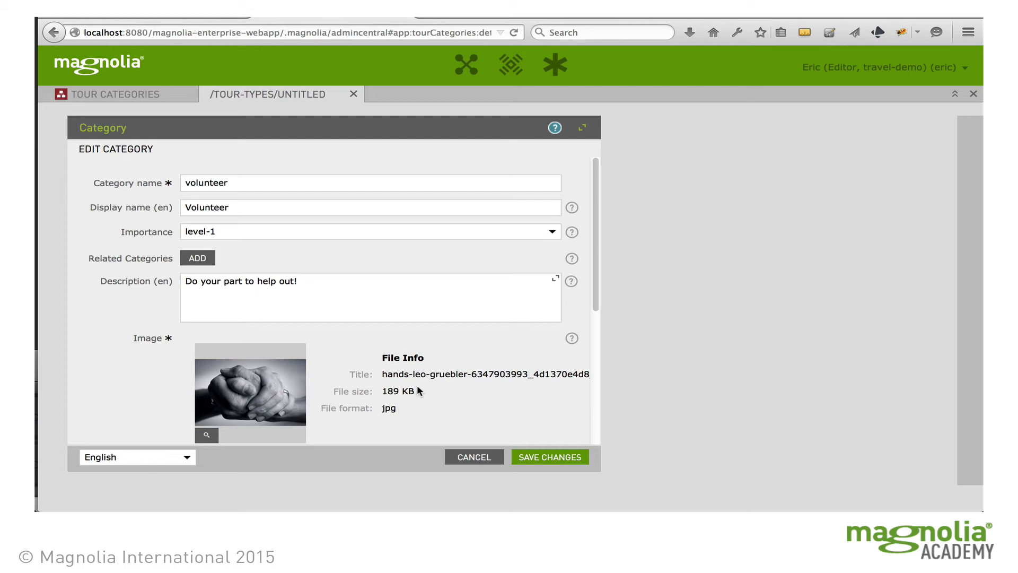
Set the family icon from the tour-types icon folder as the category icon
scroll(417, 361, "down", 5)
scroll(415, 359, "down", 1)
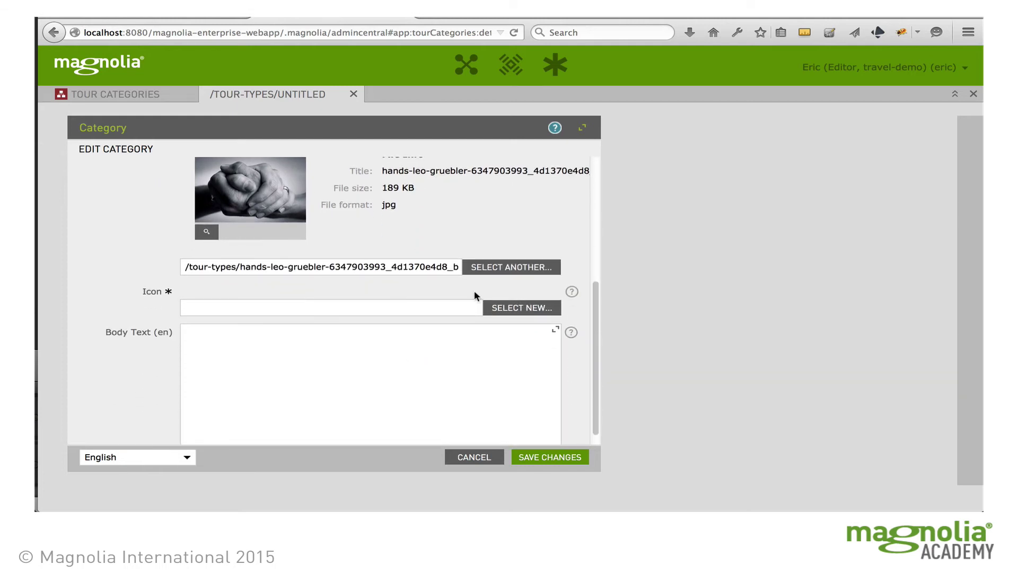
left_click(522, 307)
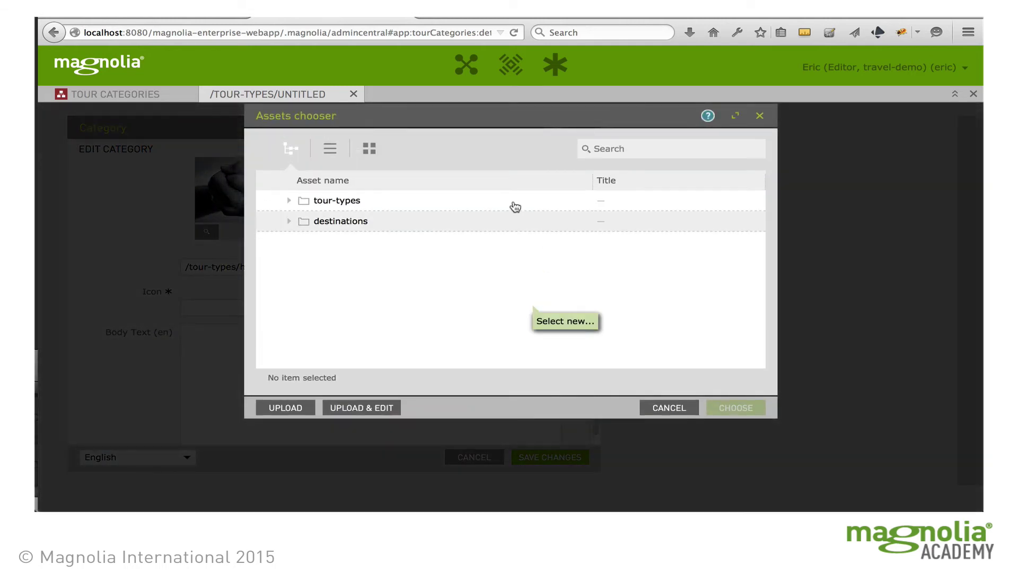
left_click(289, 200)
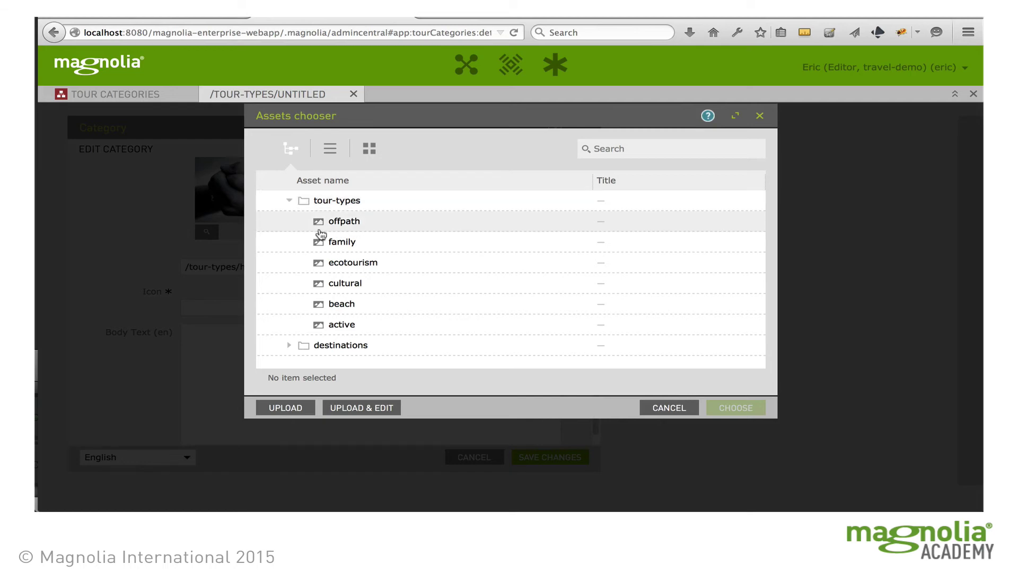
left_click(347, 241)
left_click(728, 407)
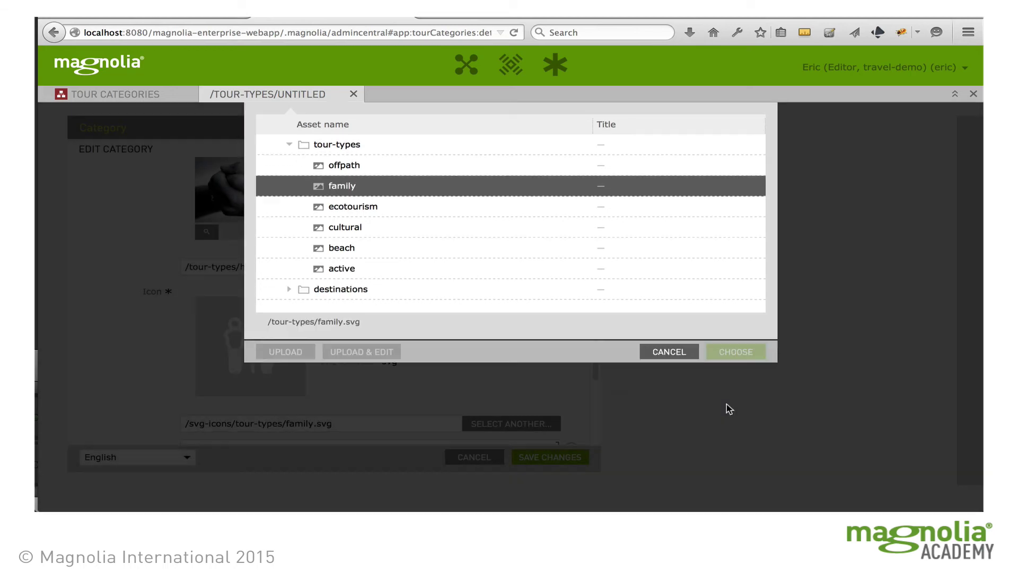
Enter body text 'Volunteering is very rewarding.' and save the volunteer category
scroll(570, 351, "down", 5)
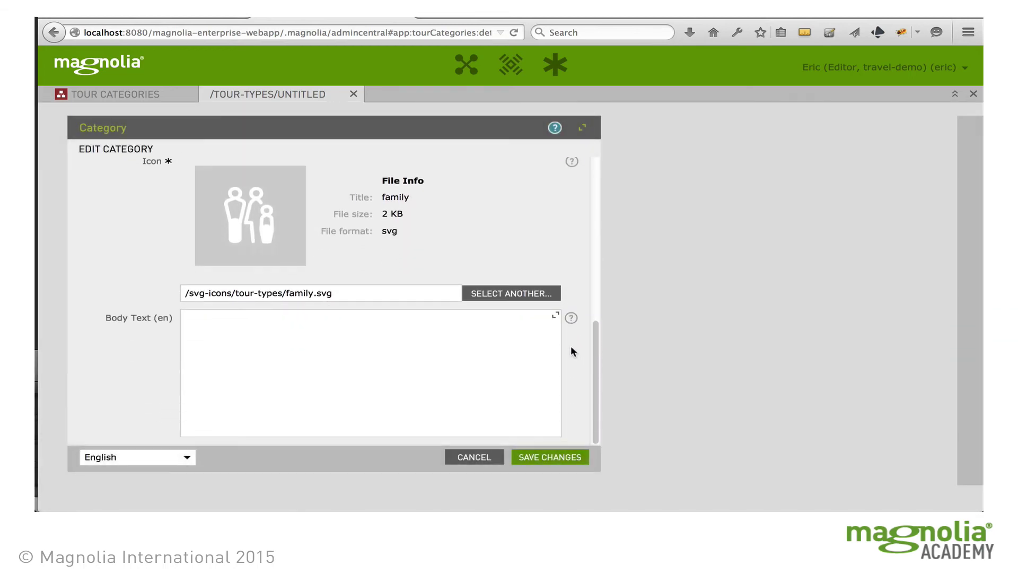
left_click(357, 342)
type("Volu")
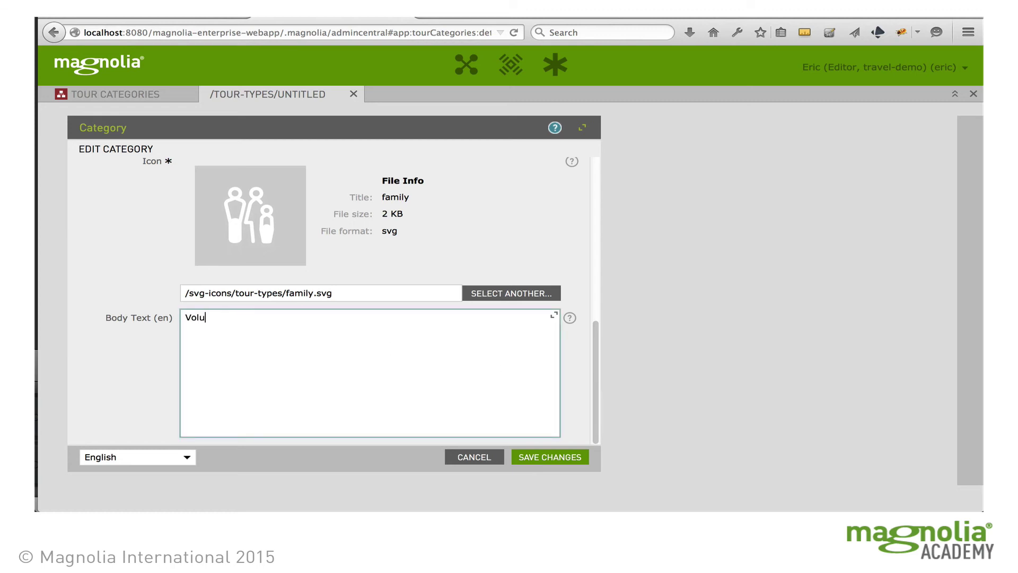
type("nteering is very rewarding.")
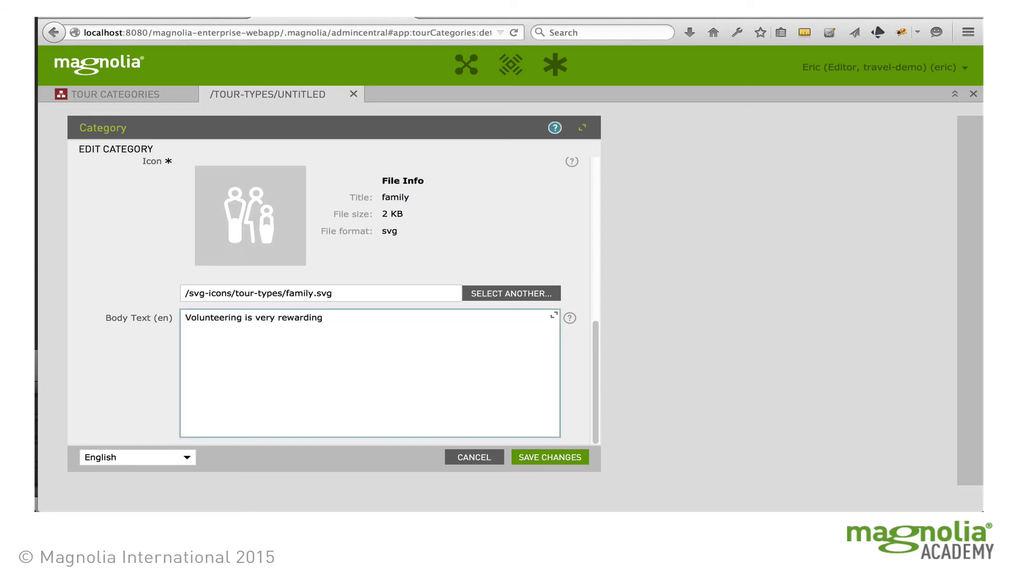
left_click(581, 459)
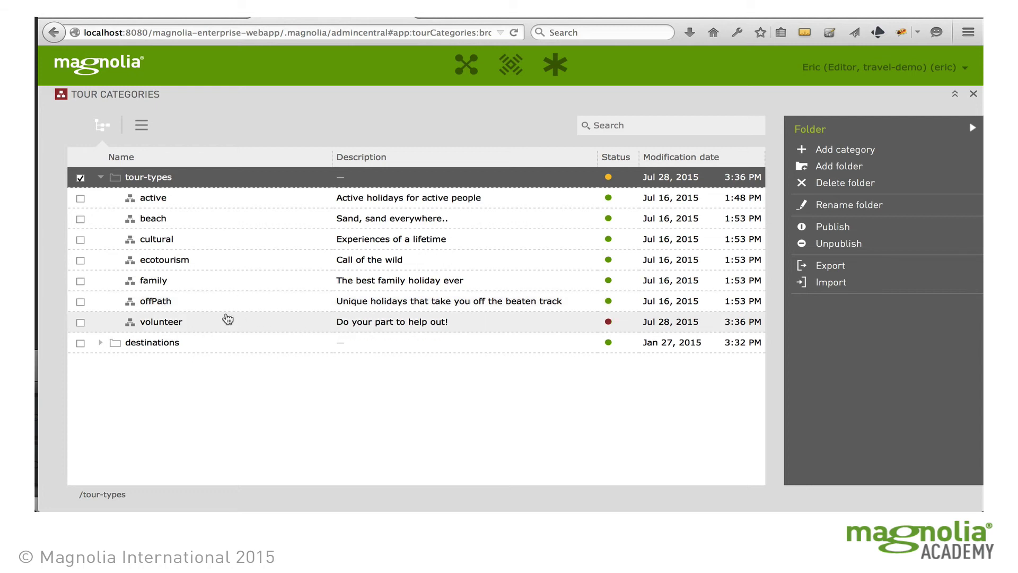
left_click(313, 329)
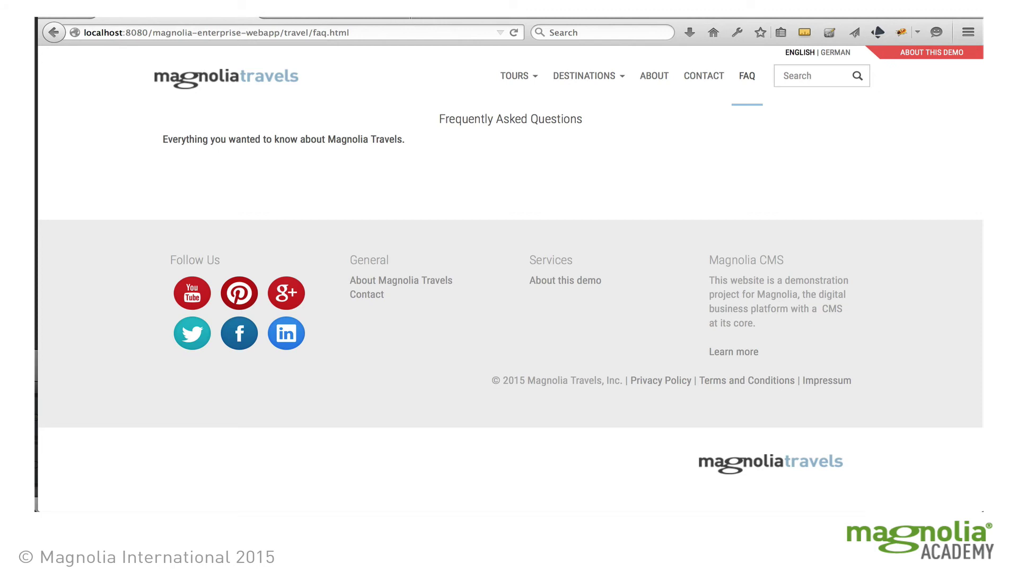
left_click(271, 78)
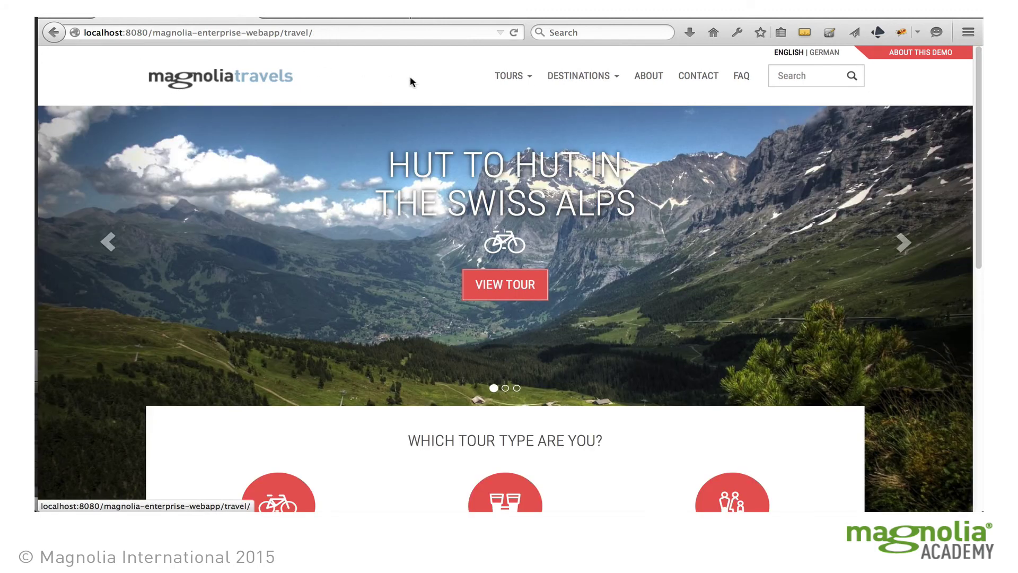
left_click(522, 77)
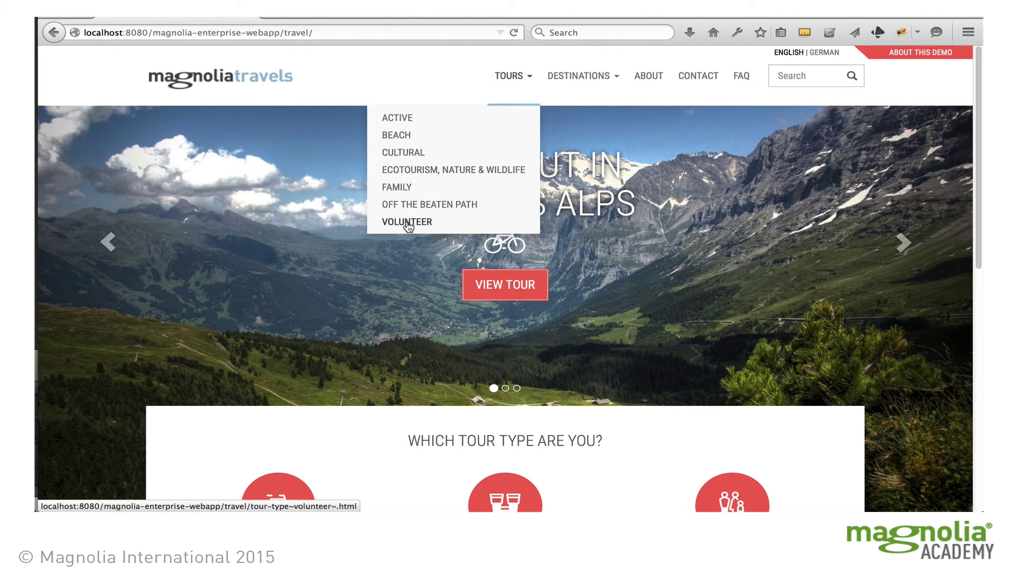
left_click(424, 223)
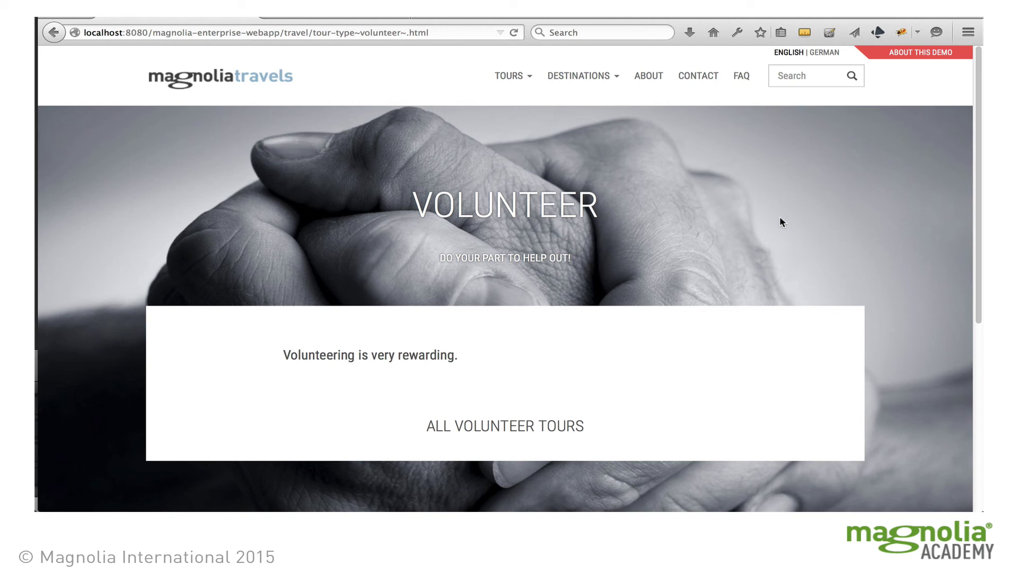
left_click(310, 18)
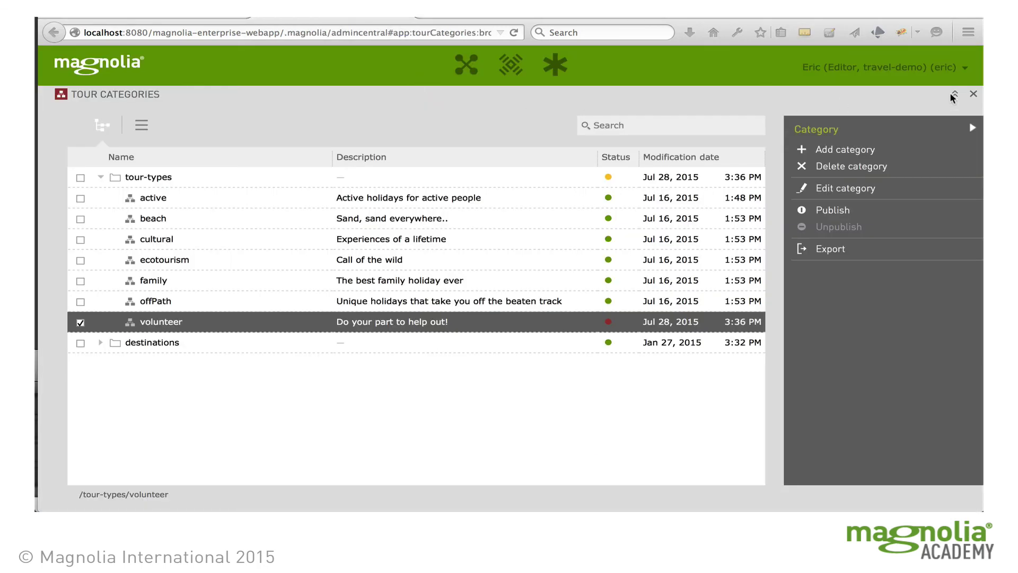
Leave Tour Categories and open Vietnam: Tradition and Today from magnolia-travels in the Tours app
left_click(973, 96)
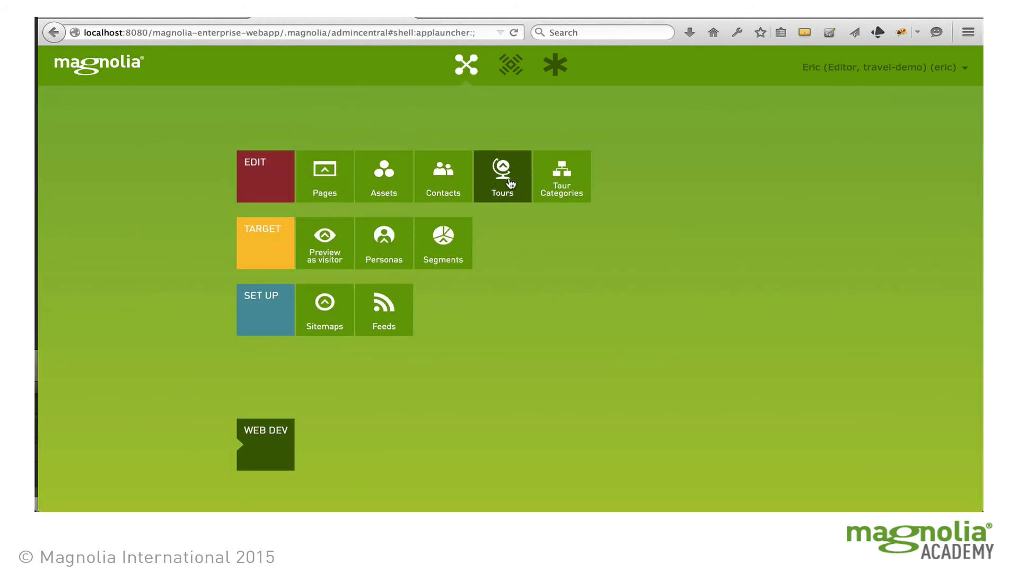
left_click(511, 183)
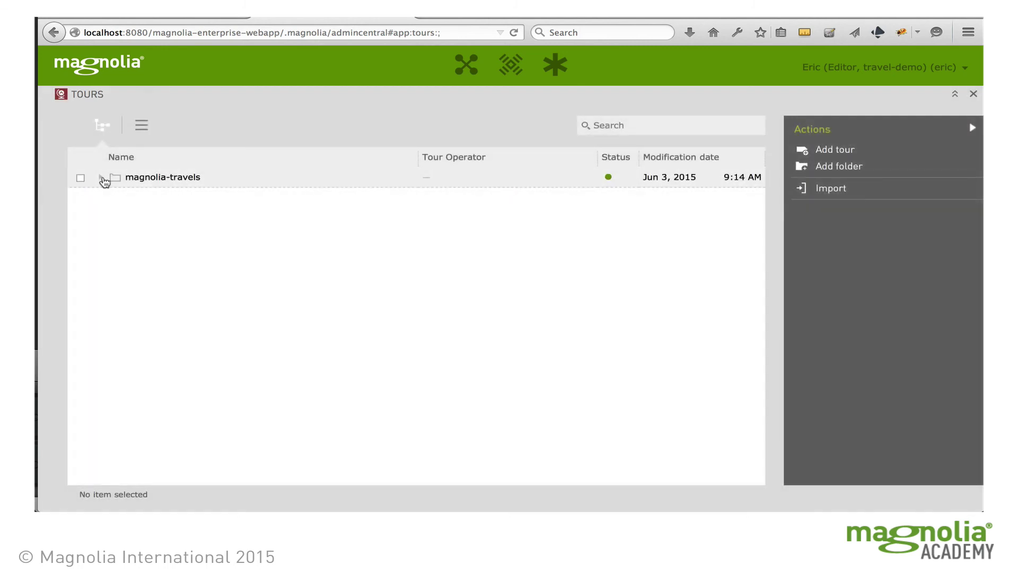
left_click(101, 177)
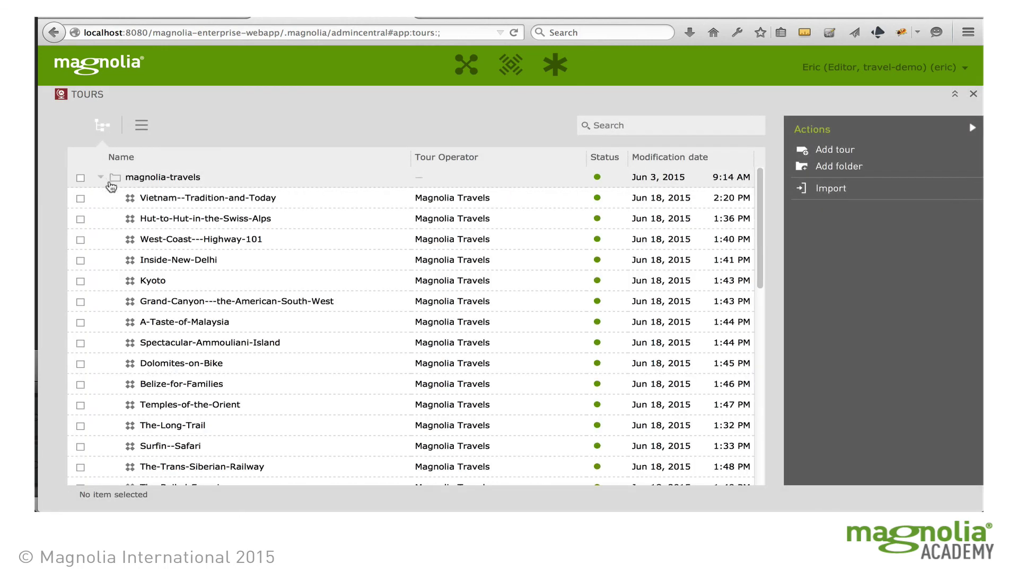
double_click(230, 198)
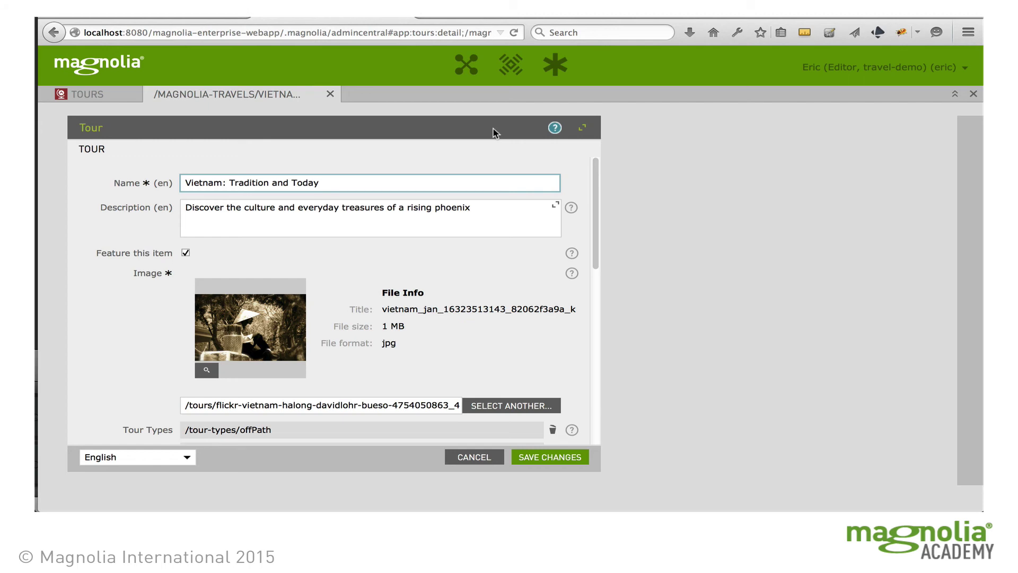
Remove the offPath and cultural entries from the Vietnam tour's Tour Types
left_click(100, 96)
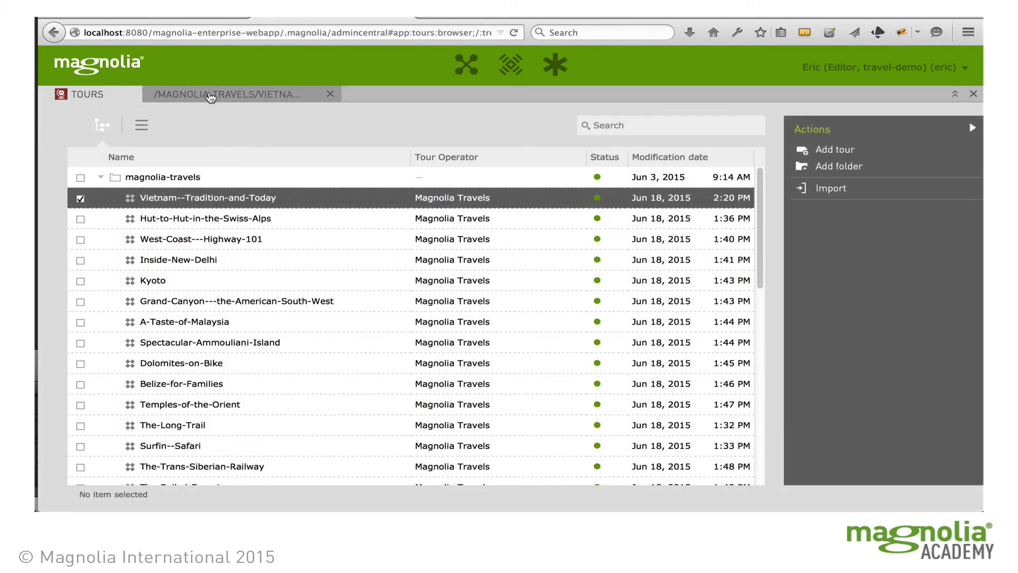
left_click(207, 93)
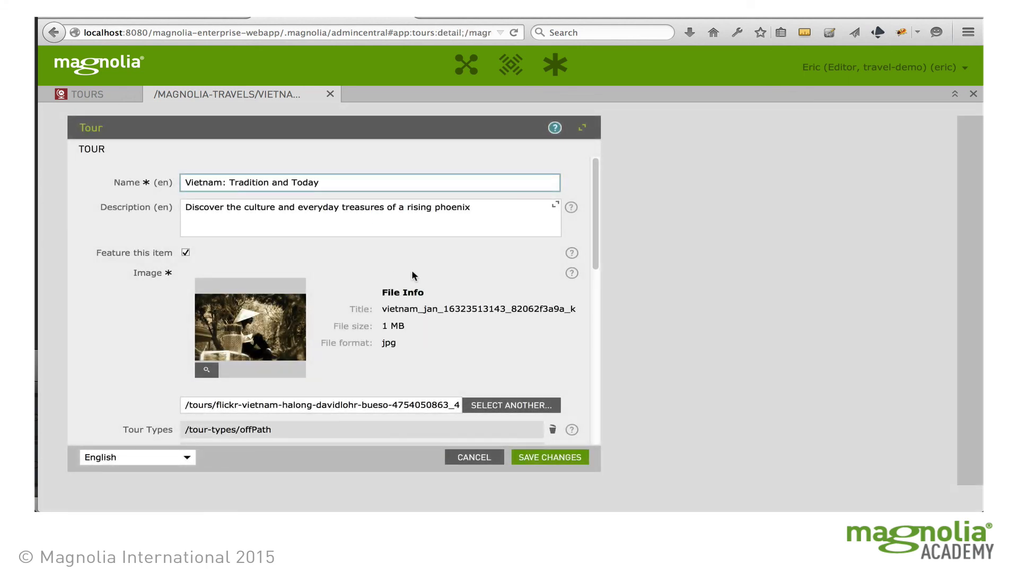
scroll(514, 272, "down", 5)
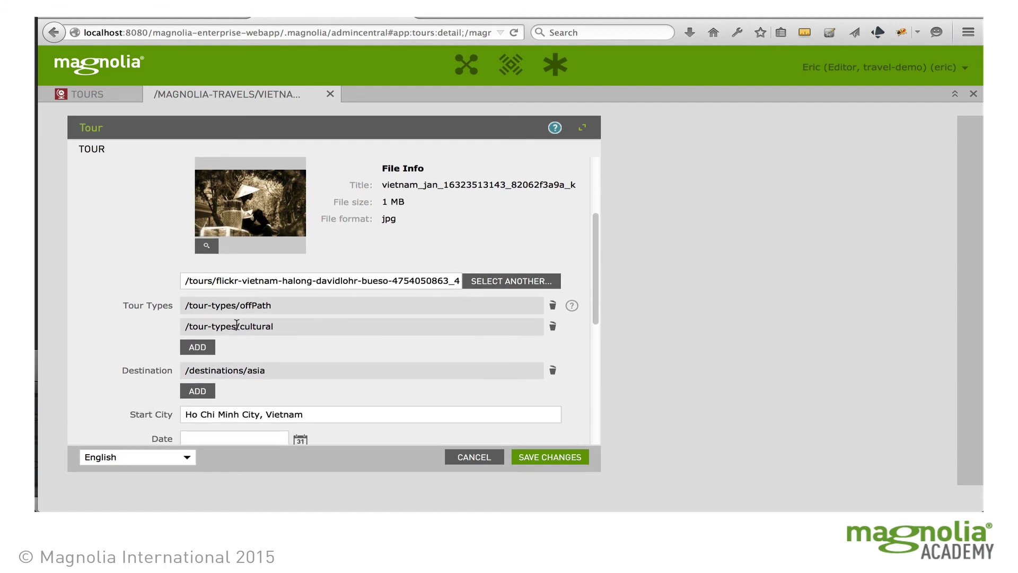
left_click(552, 306)
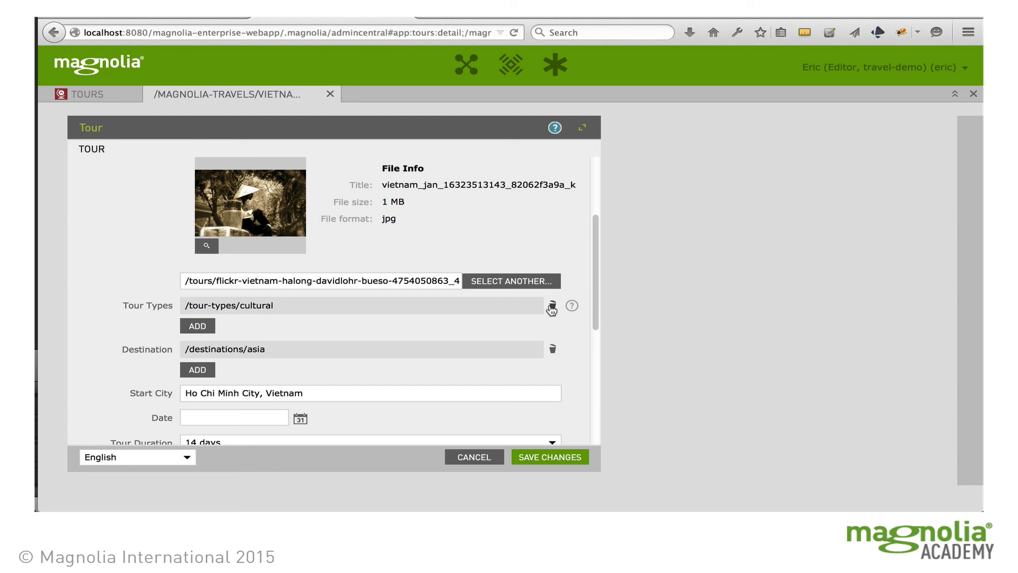
left_click(552, 306)
Add volunteer as the only tour type and save the tour
left_click(198, 305)
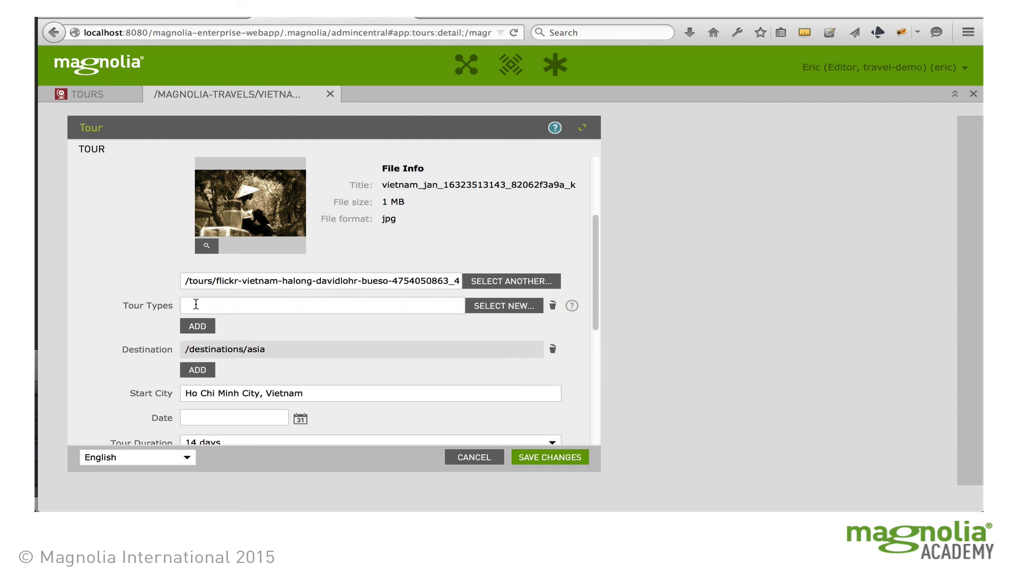
left_click(484, 305)
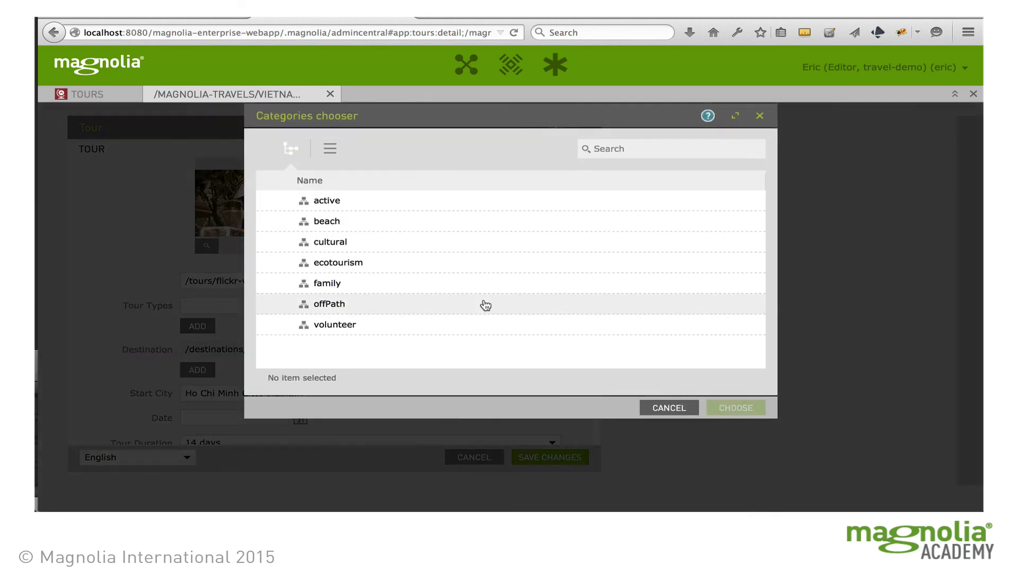
left_click(338, 325)
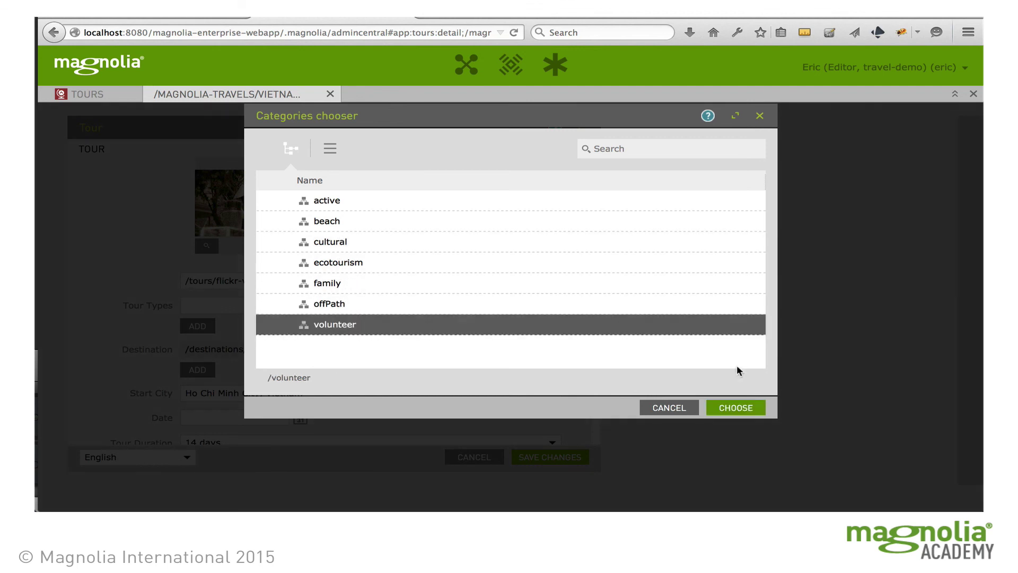
left_click(739, 408)
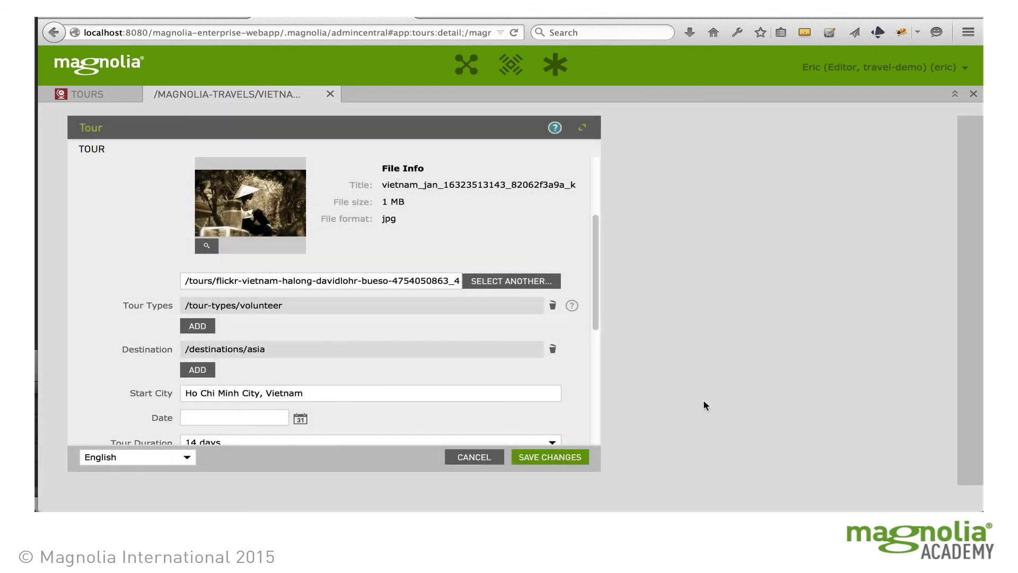
left_click(558, 455)
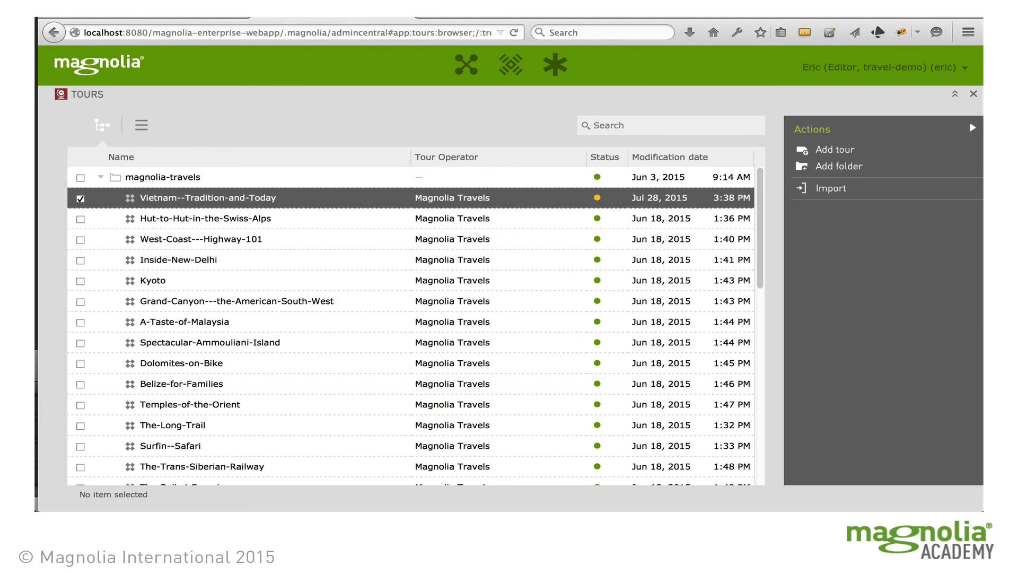
Reload the Volunteer page and open the Vietnam tile under All Volunteer Tours
key("ctrl+Tab")
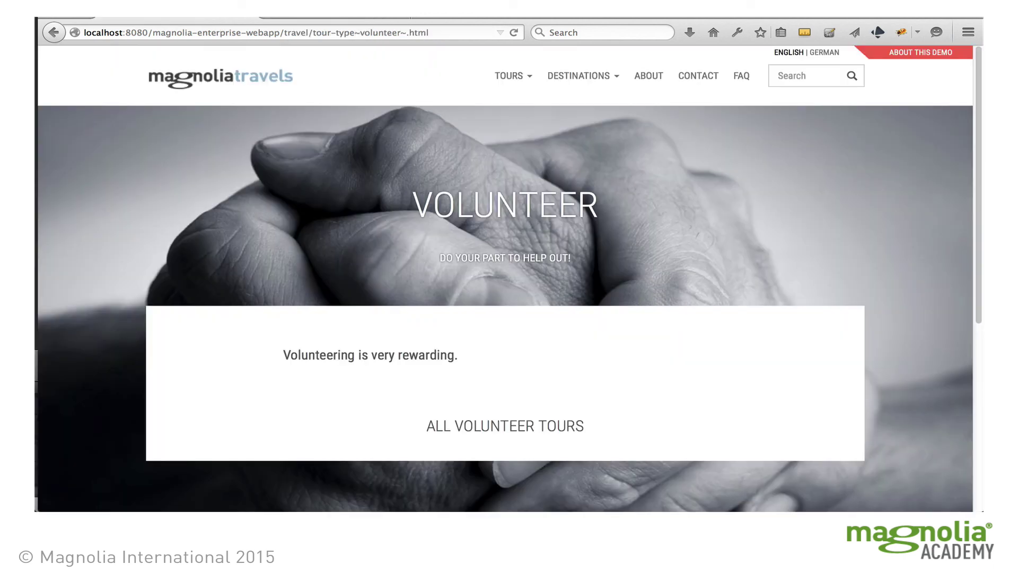
left_click(510, 32)
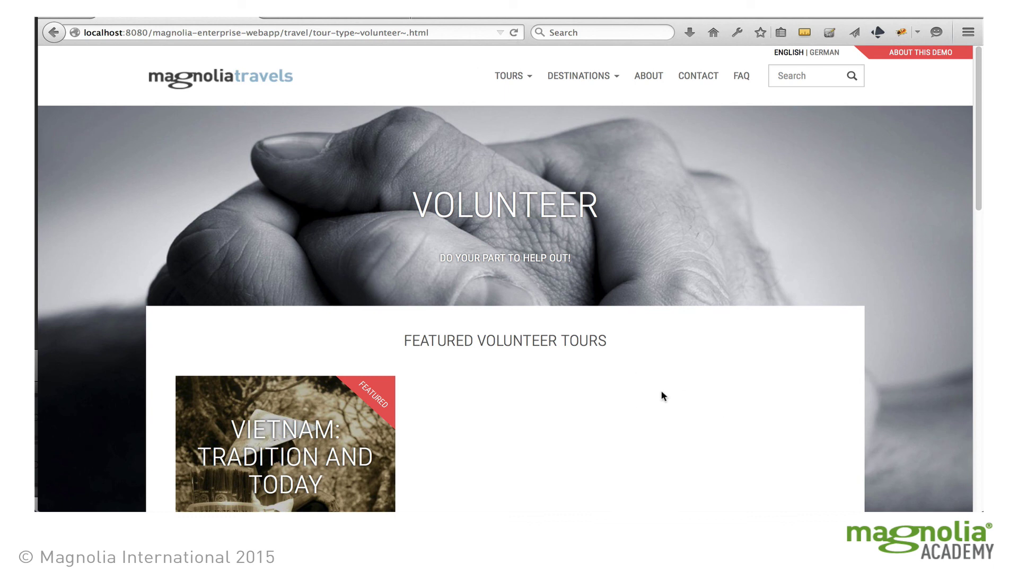
scroll(662, 389, "down", 3)
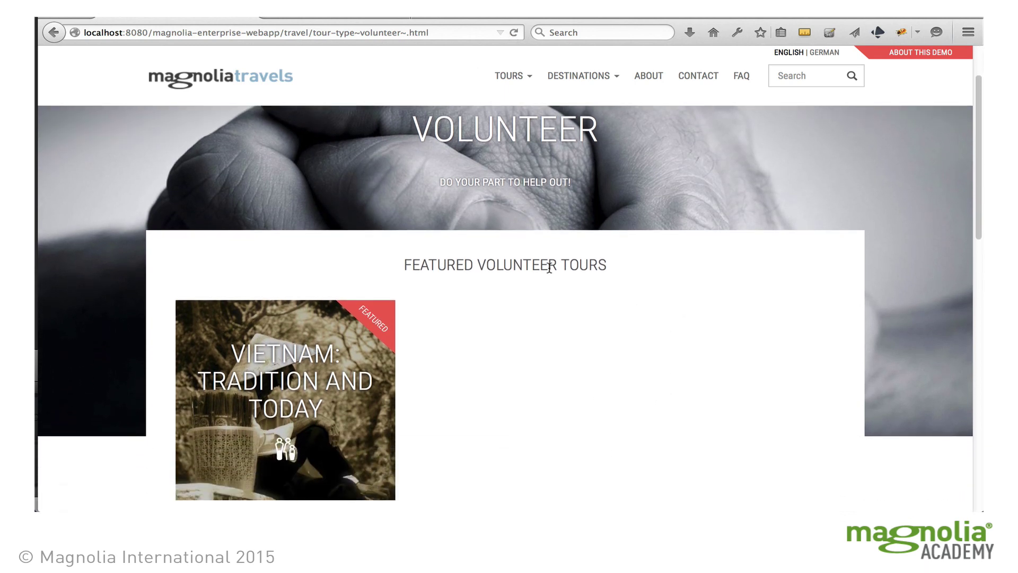
scroll(706, 333, "down", 10)
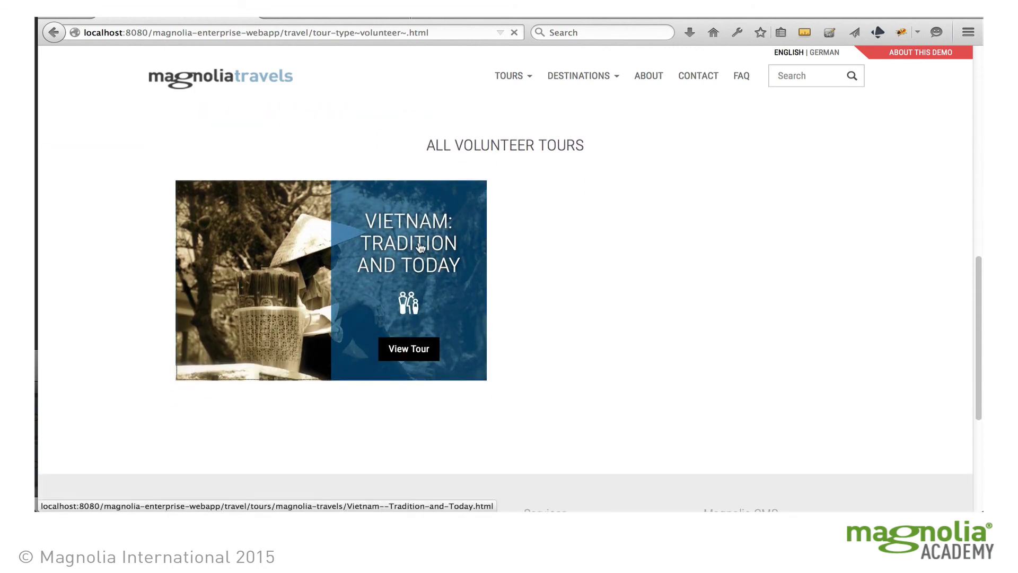
left_click(419, 242)
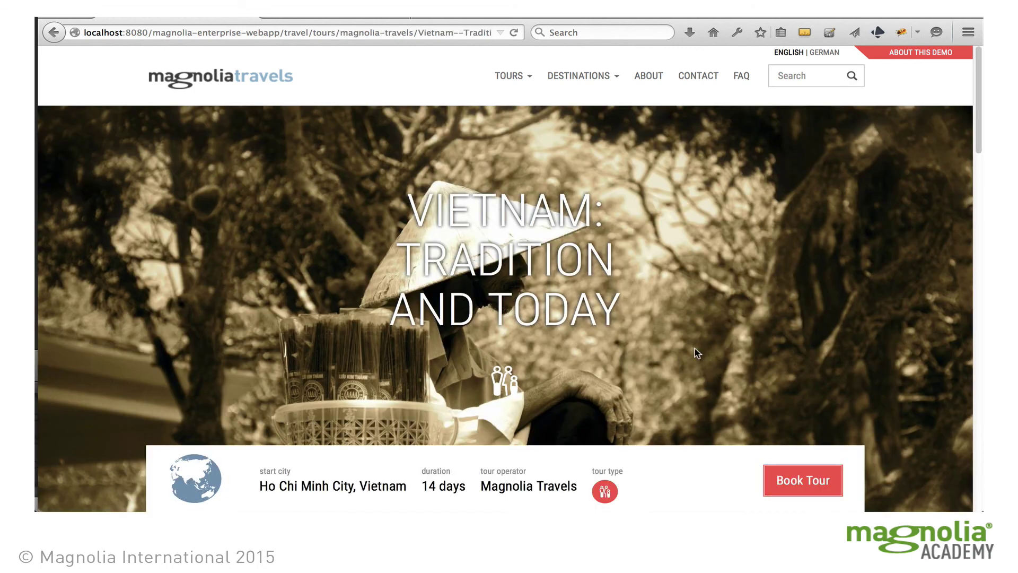
scroll(703, 338, "down", 4)
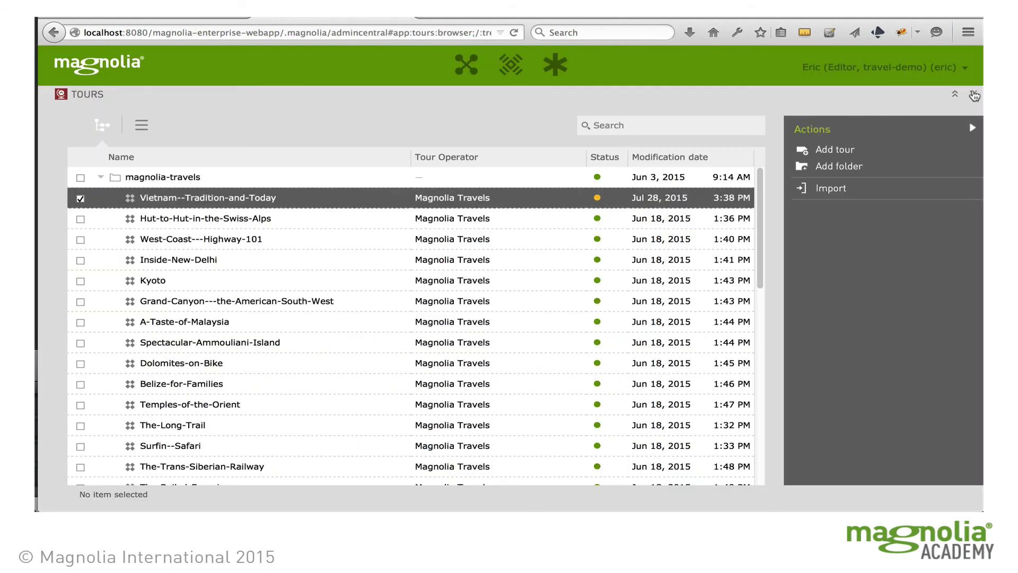
Close the Tours app with its X at the top right
left_click(974, 96)
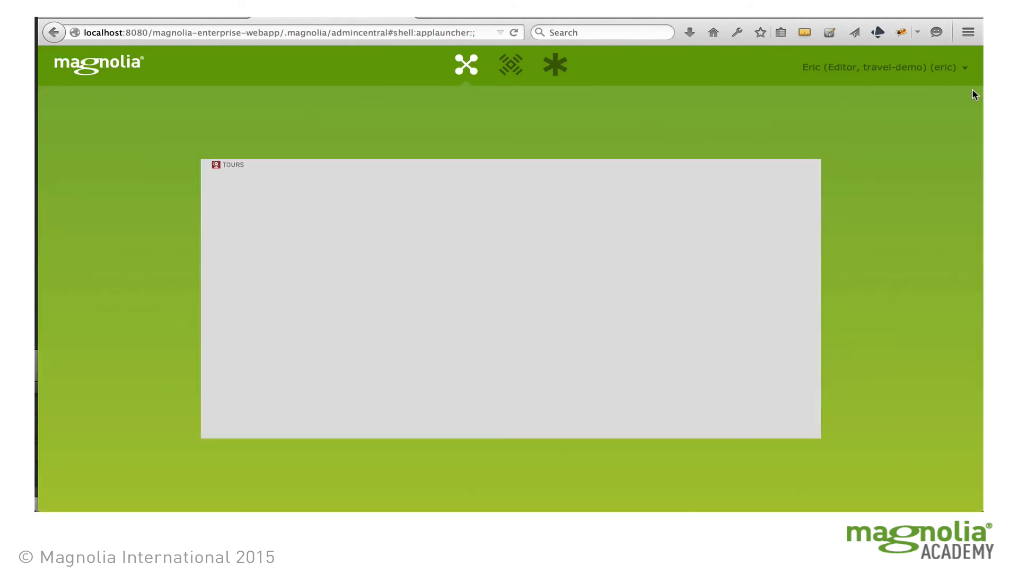